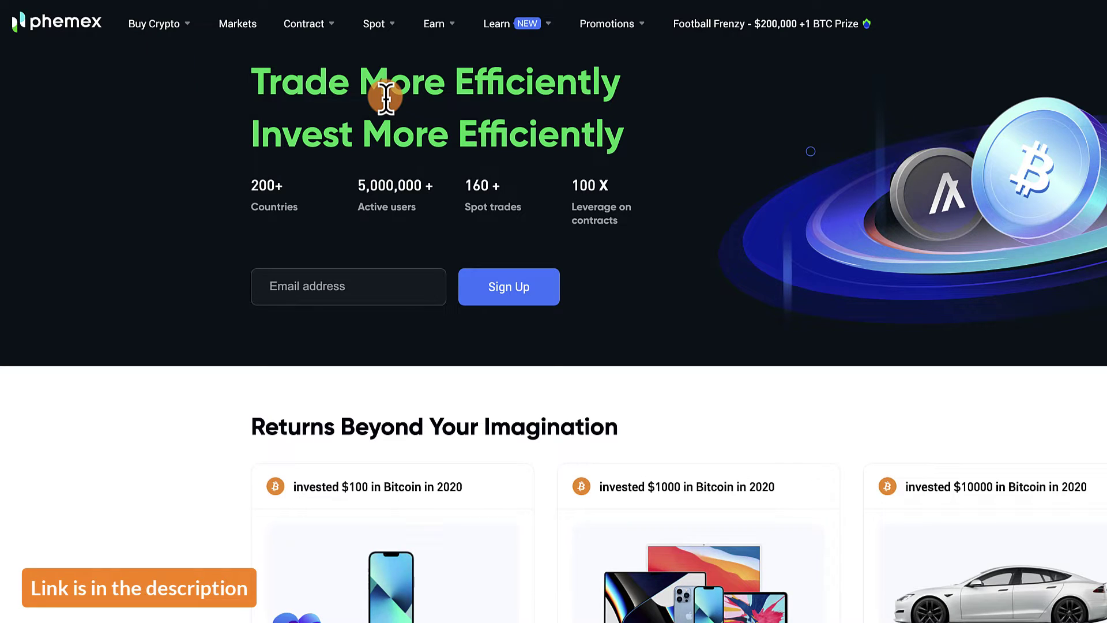
Leave Phemex for the 3Commas site, which opens on the VumanChu experiment portfolio dashboard
mouse_move(545, 40)
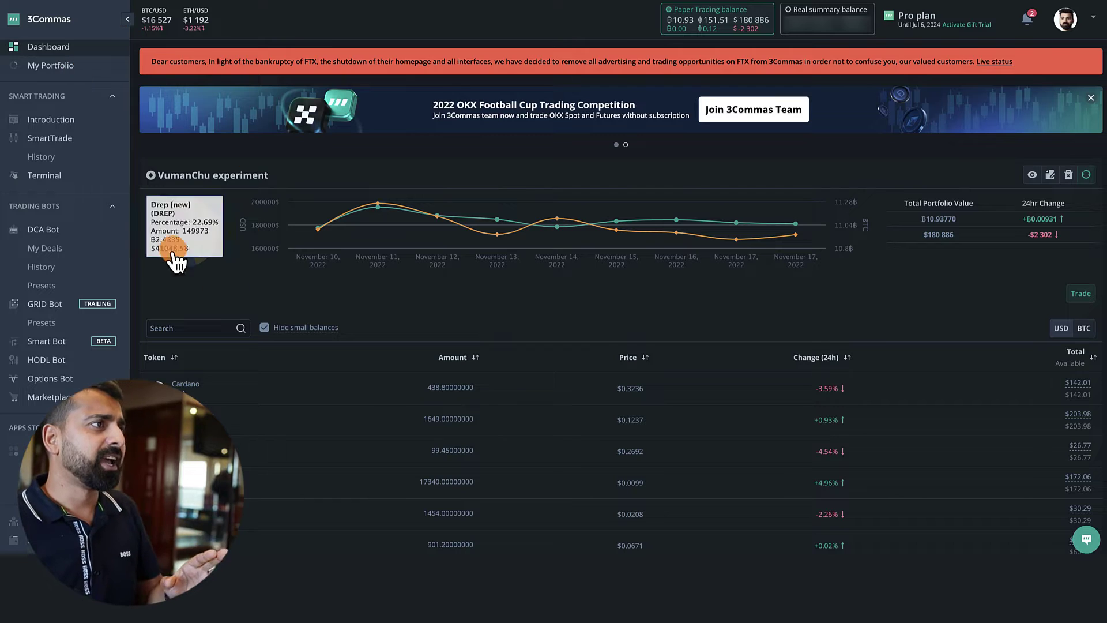
Open the account dashboard showing the $180,886 paper balance and VumanChu experiment holdings
mouse_move(203, 261)
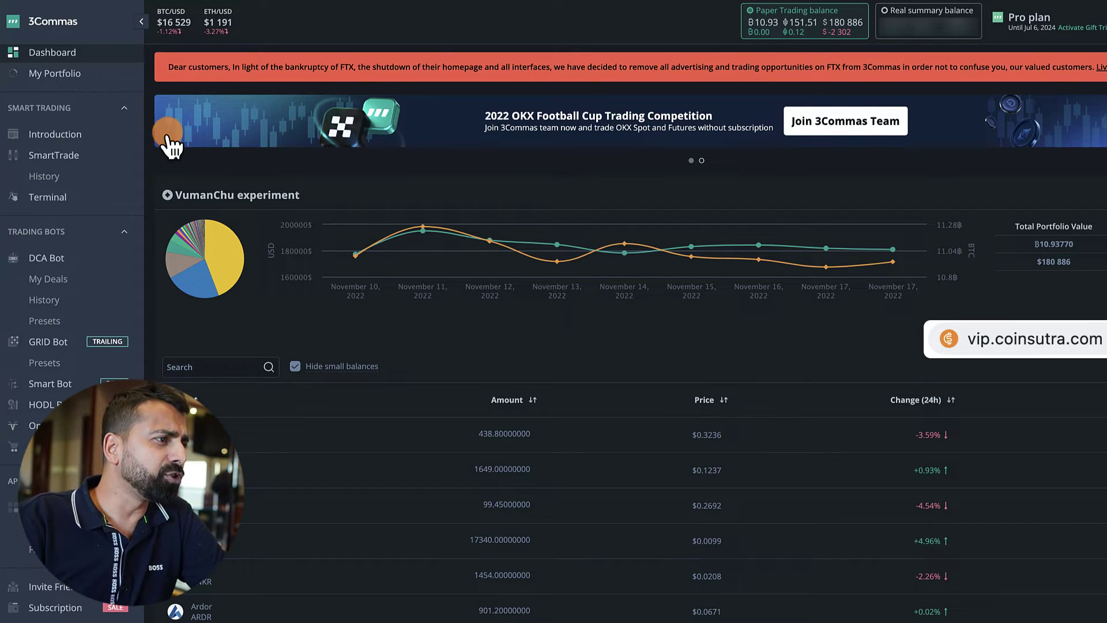
left_click(60, 157)
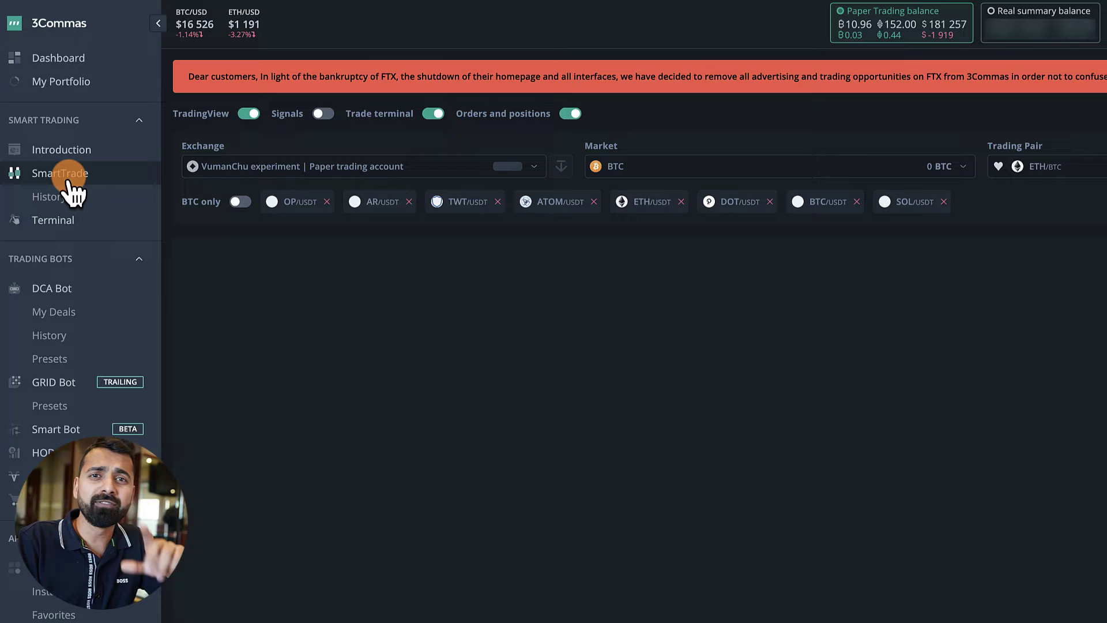
scroll(290, 166, "down", 4)
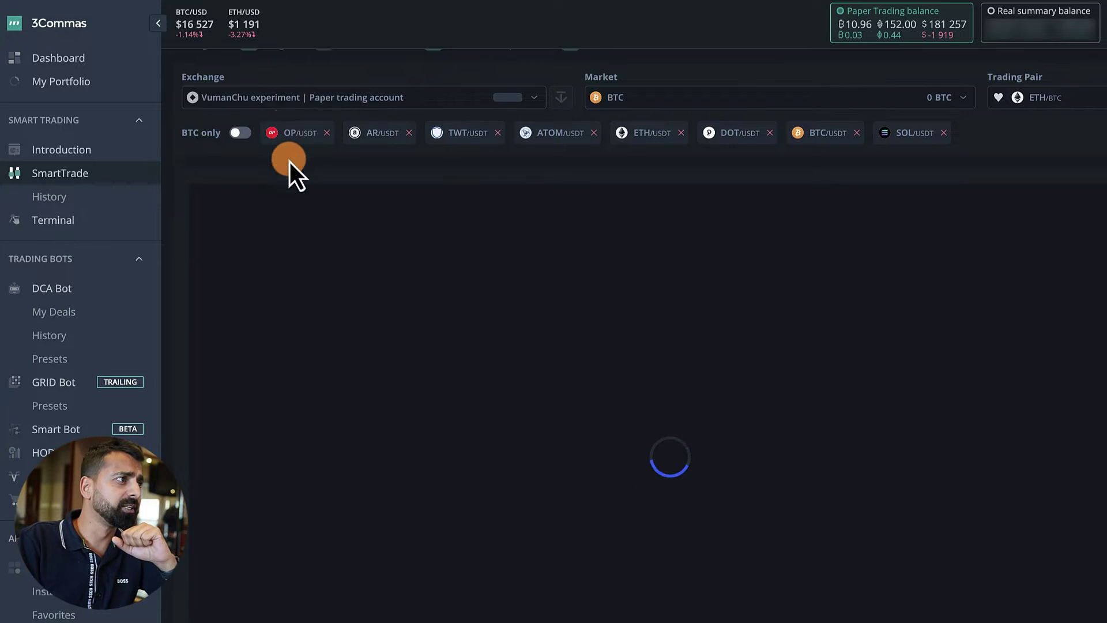
scroll(338, 541, "down", 3)
left_click(63, 152)
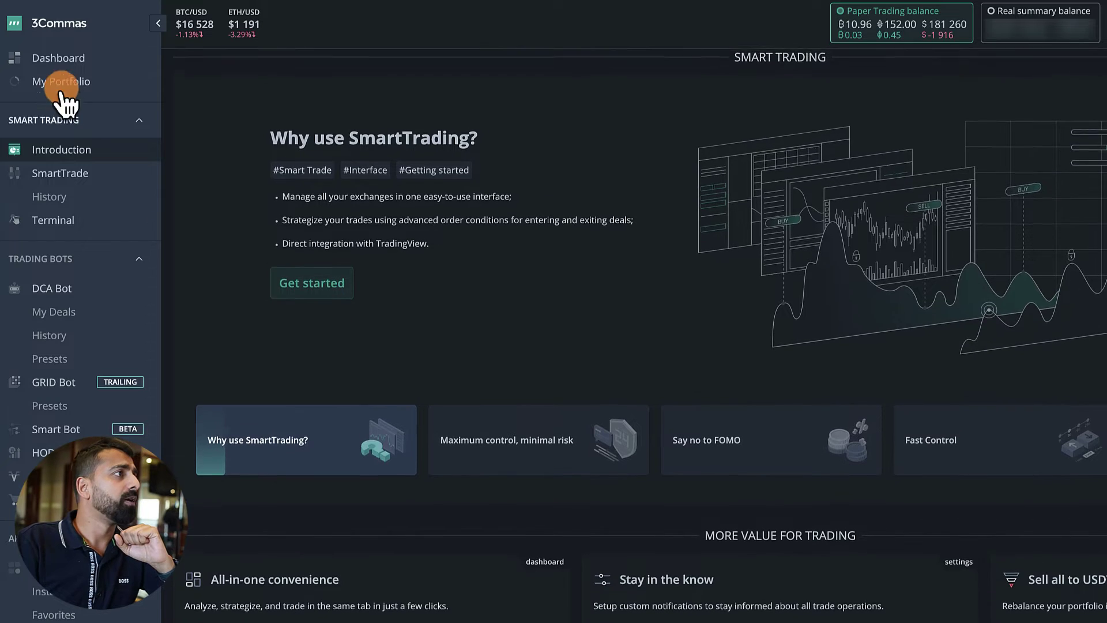
left_click(59, 58)
scroll(379, 329, "down", 5)
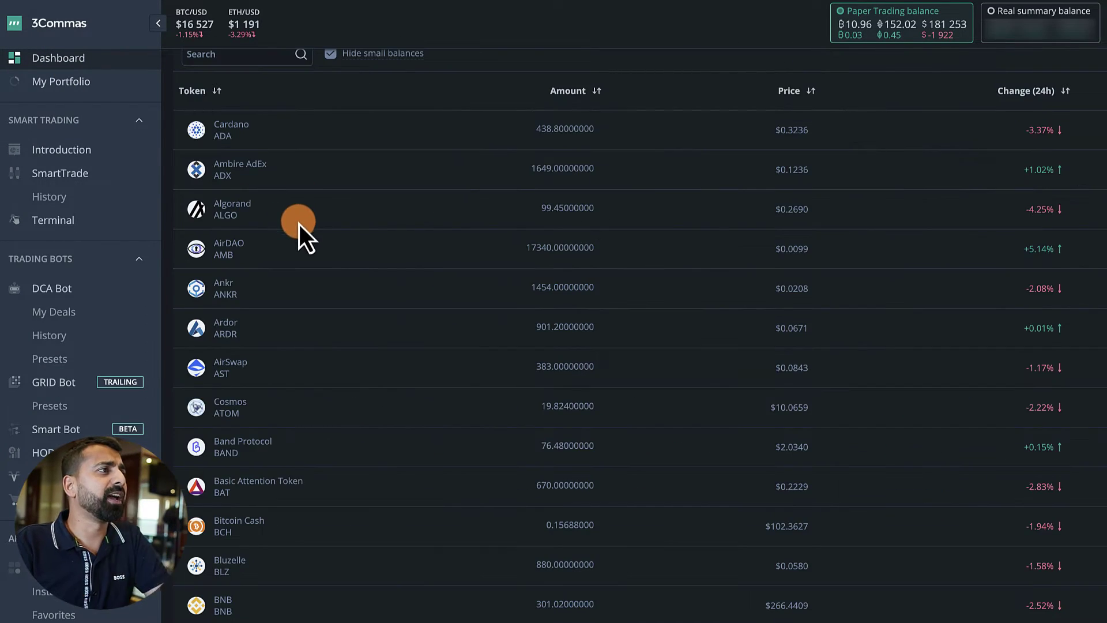
scroll(305, 239, "down", 8)
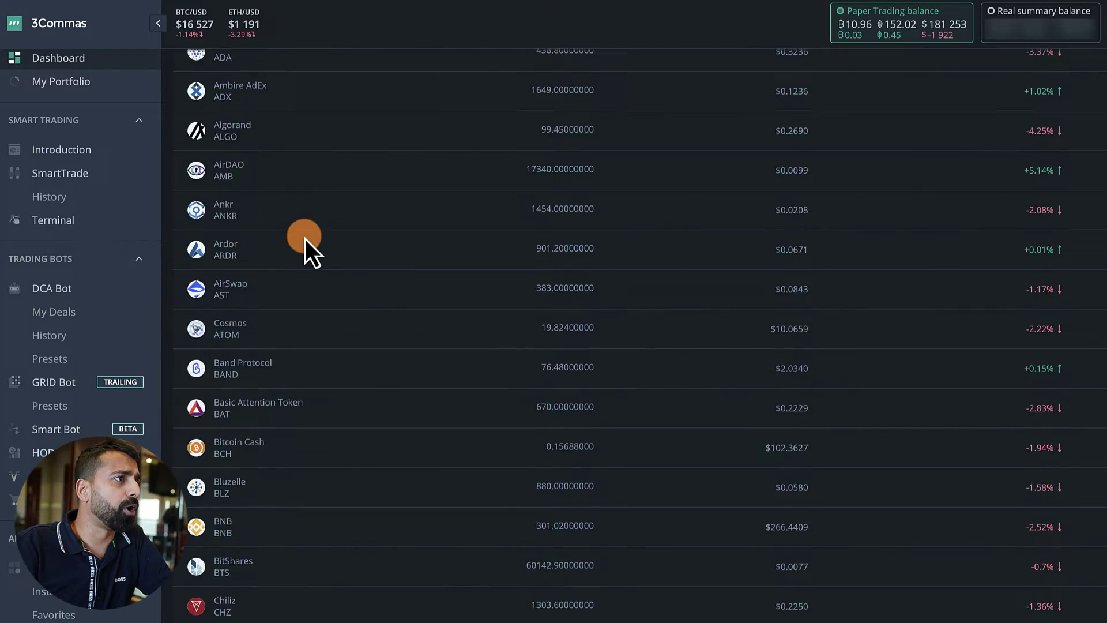
scroll(303, 246, "up", 5)
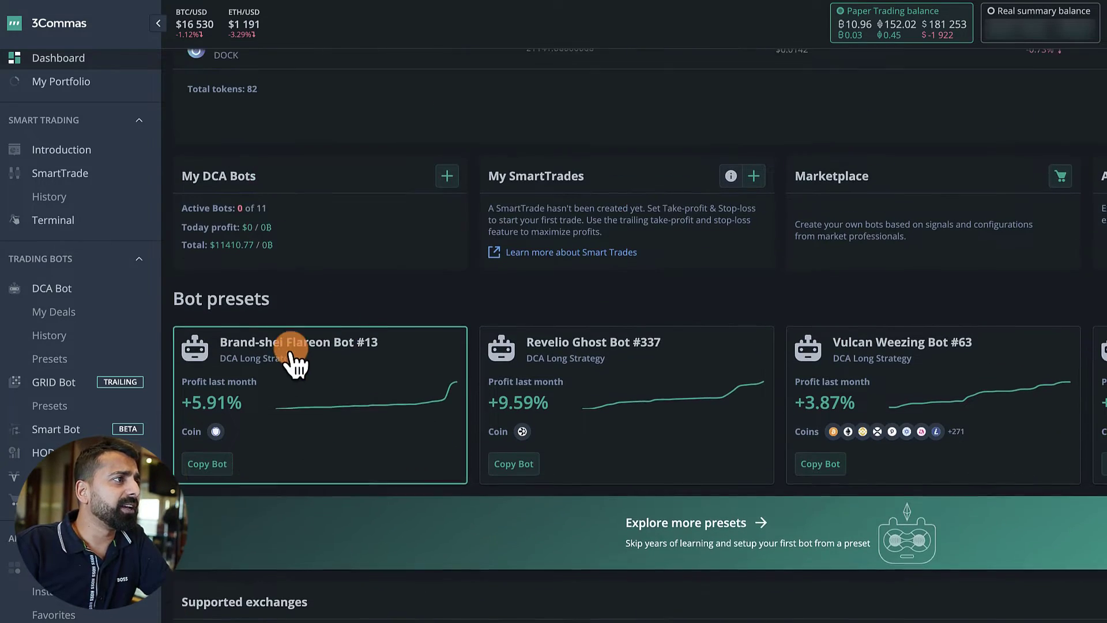
scroll(254, 329, "up", 1)
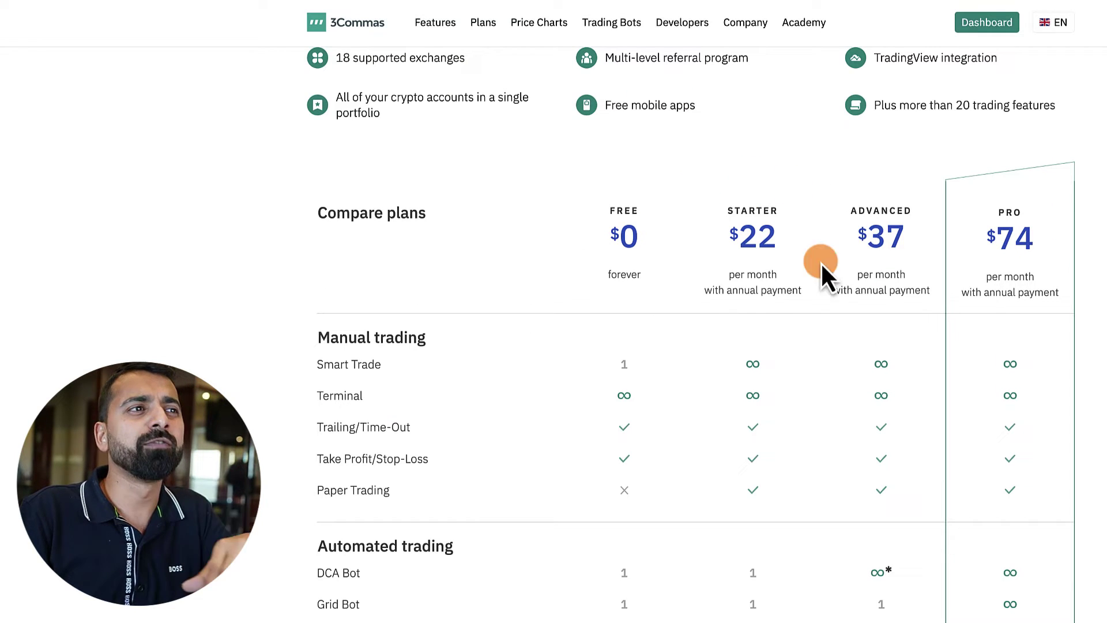
double_click(764, 236)
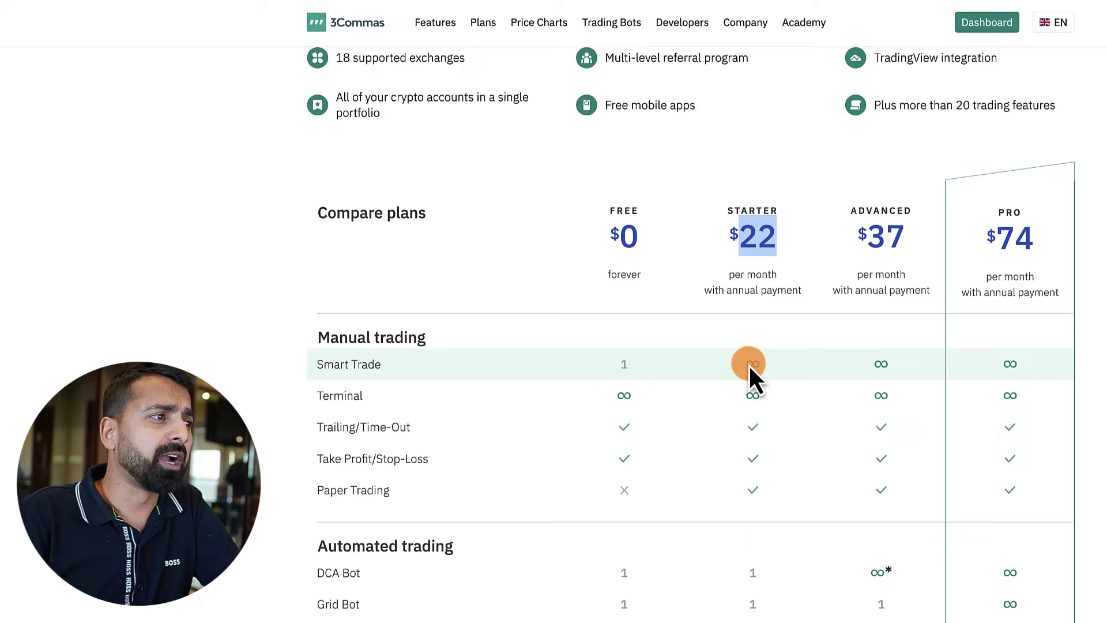
scroll(748, 365, "down", 1)
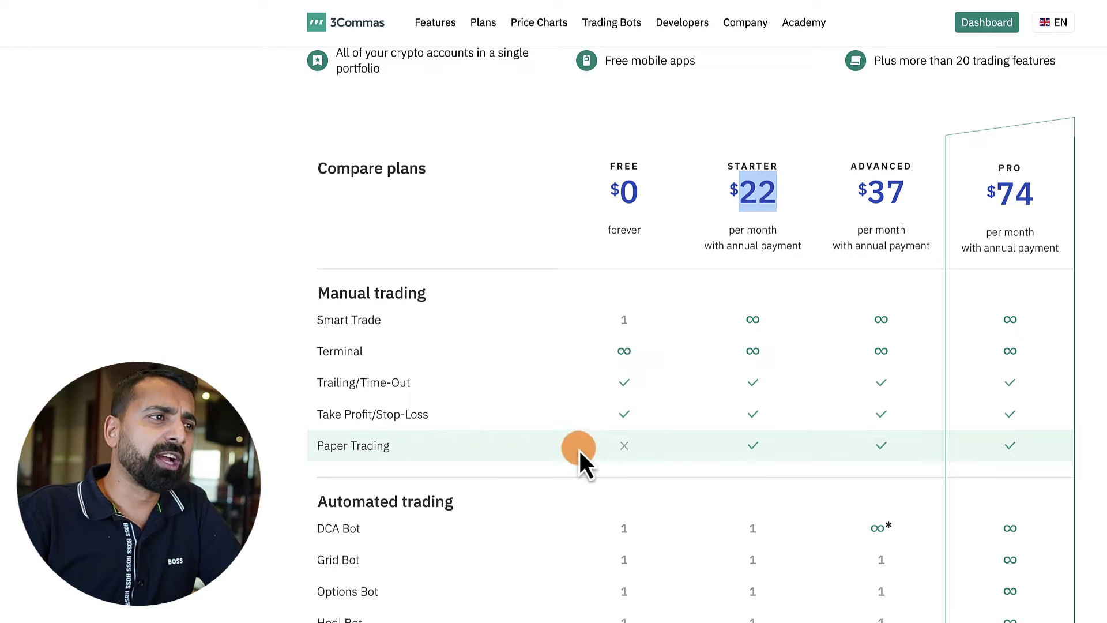
left_click(636, 448)
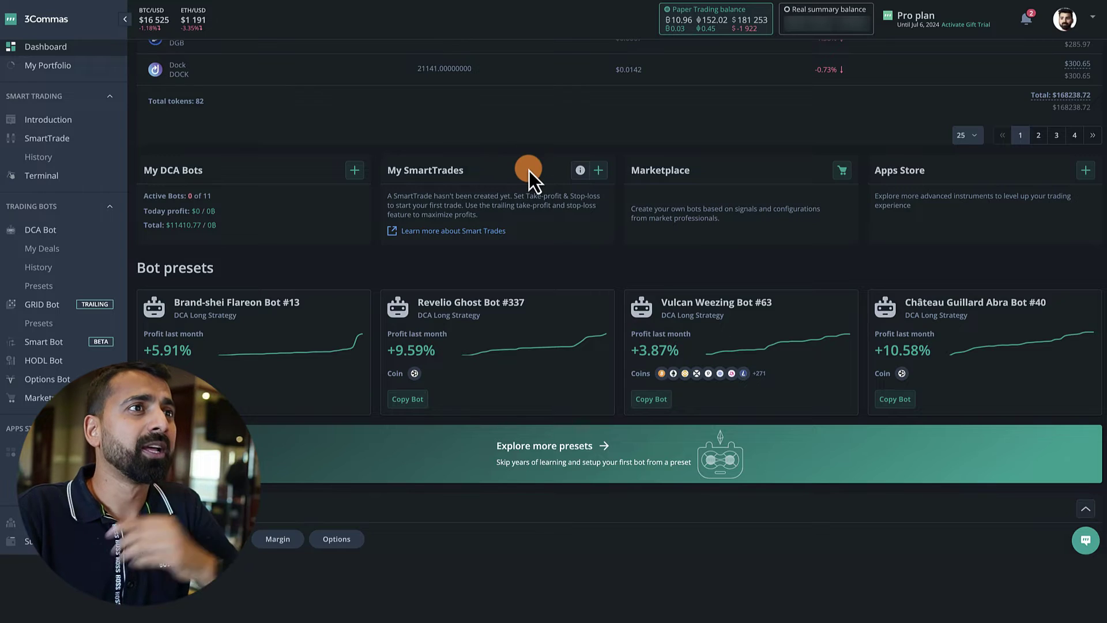
scroll(536, 170, "up", 10)
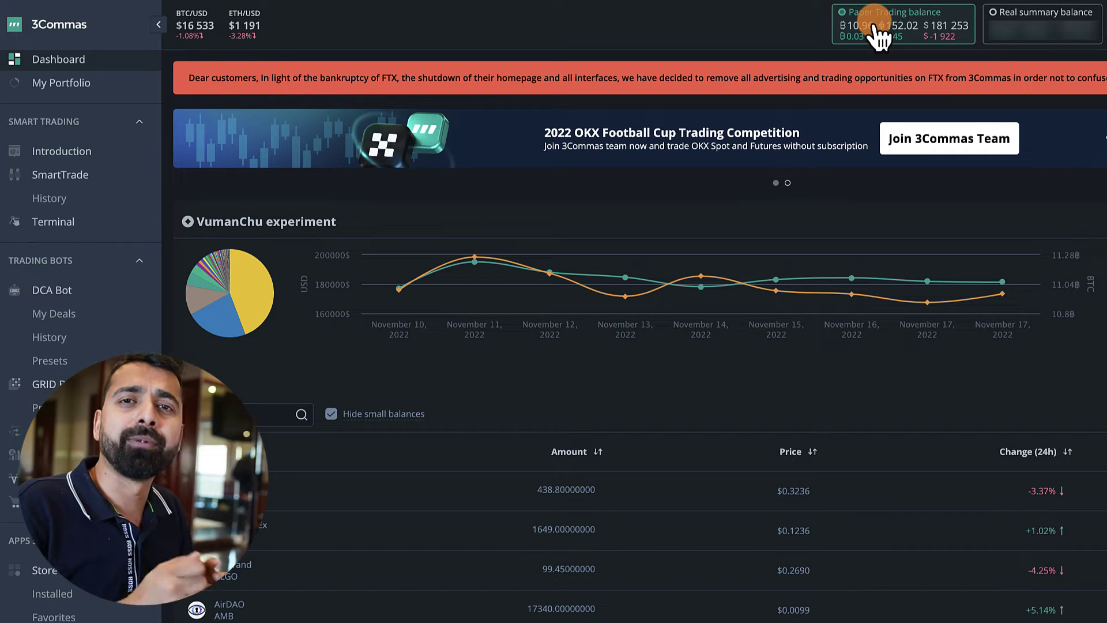
Delete the old paper trading account from My Portfolio
left_click(64, 86)
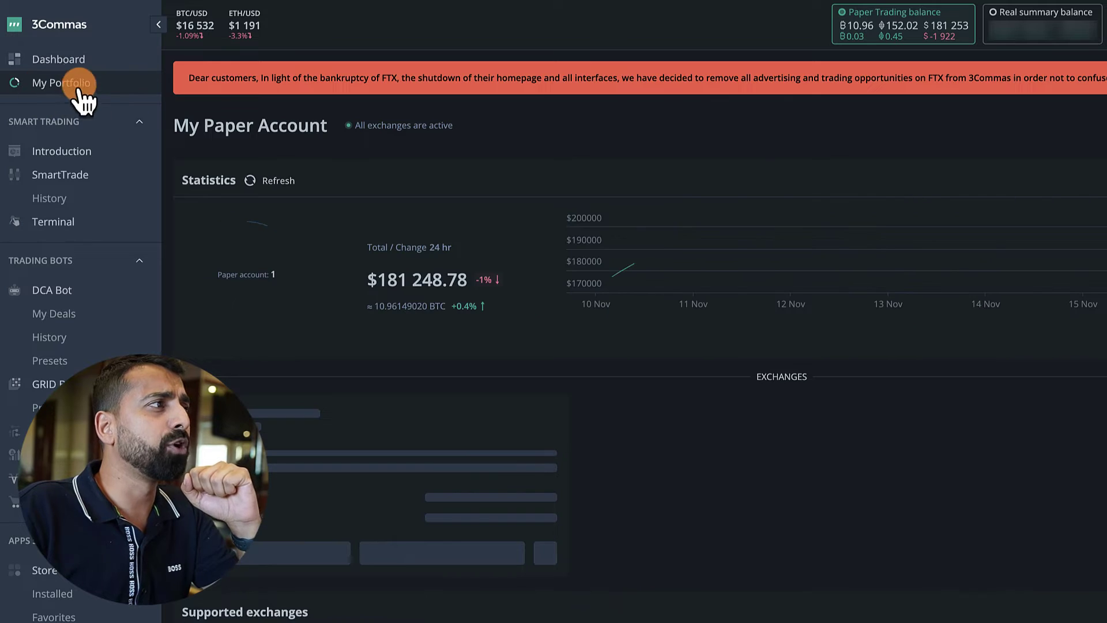
scroll(548, 332, "down", 2)
mouse_move(384, 372)
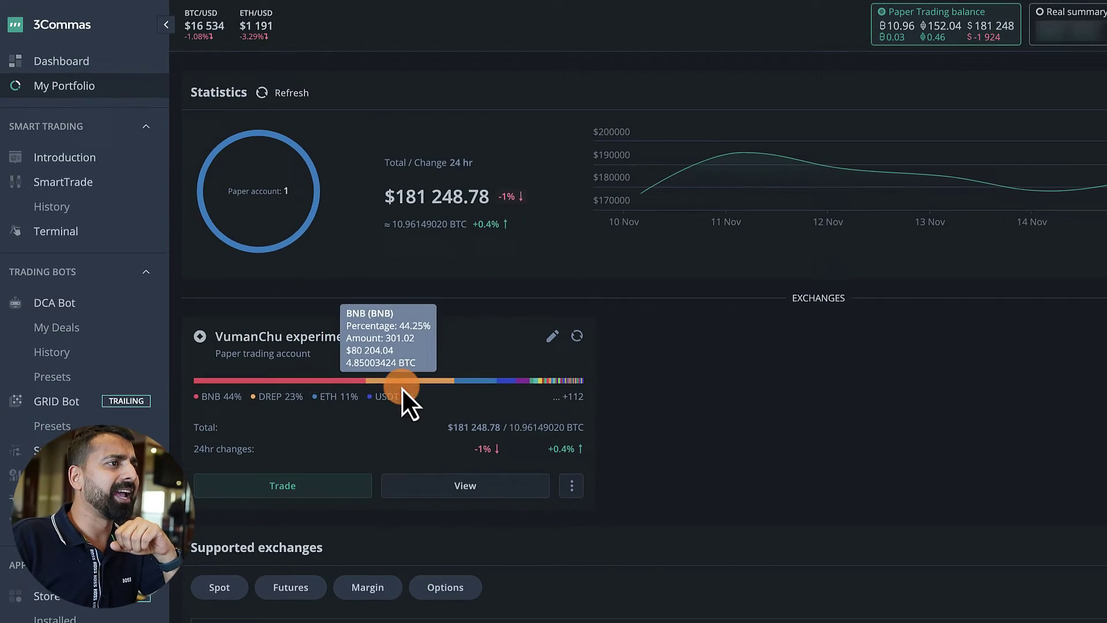
left_click(581, 491)
left_click(461, 435)
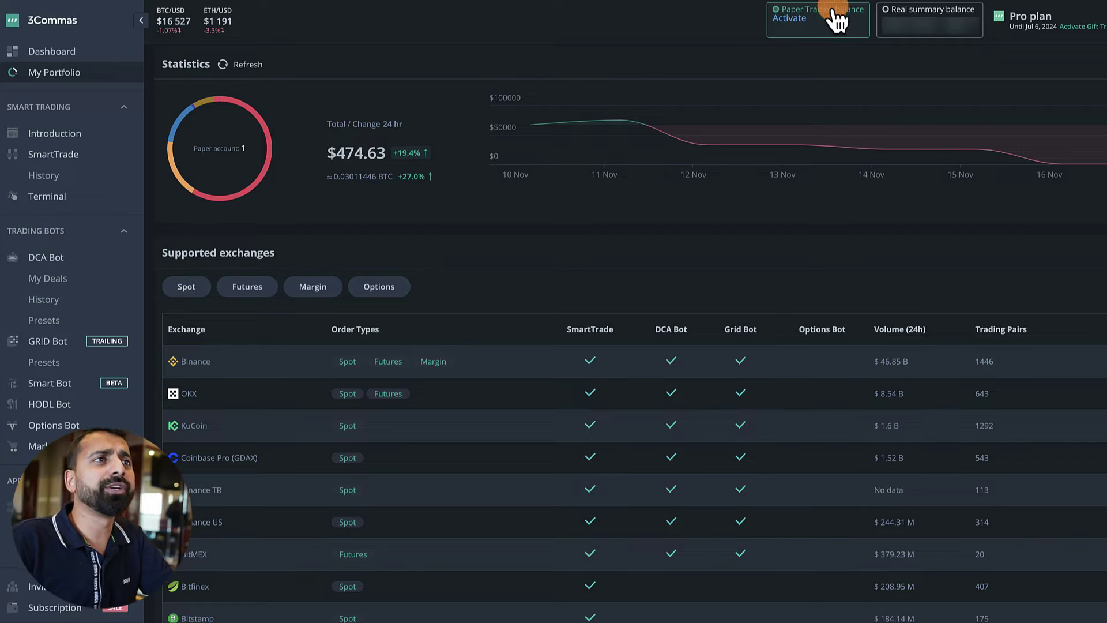
Activate a fresh paper trading balance of about $166,169
left_click(791, 18)
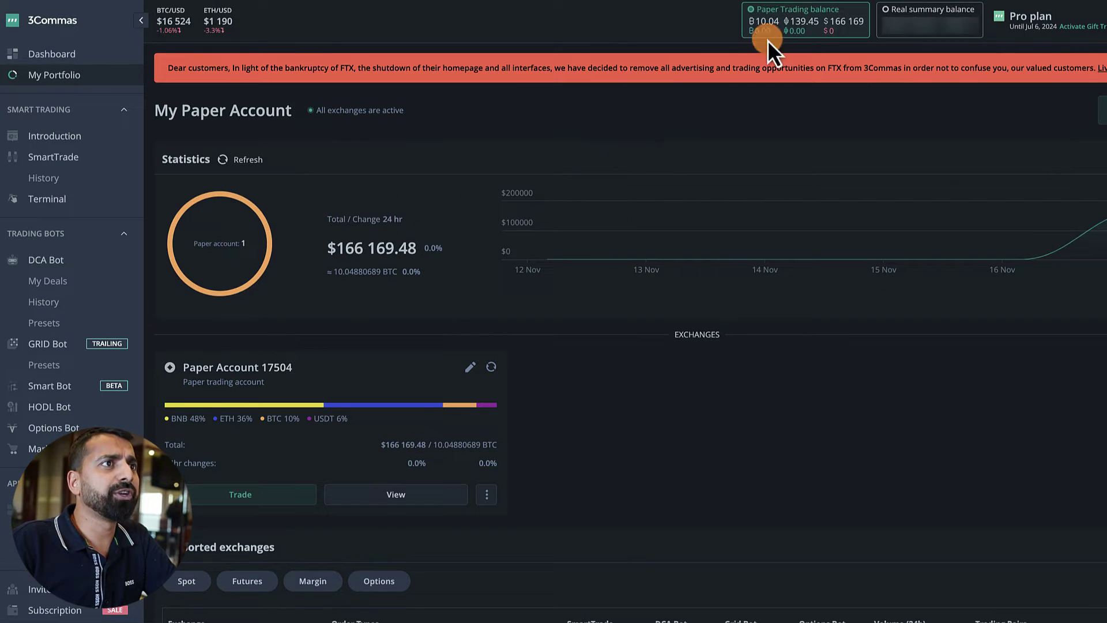
mouse_move(283, 375)
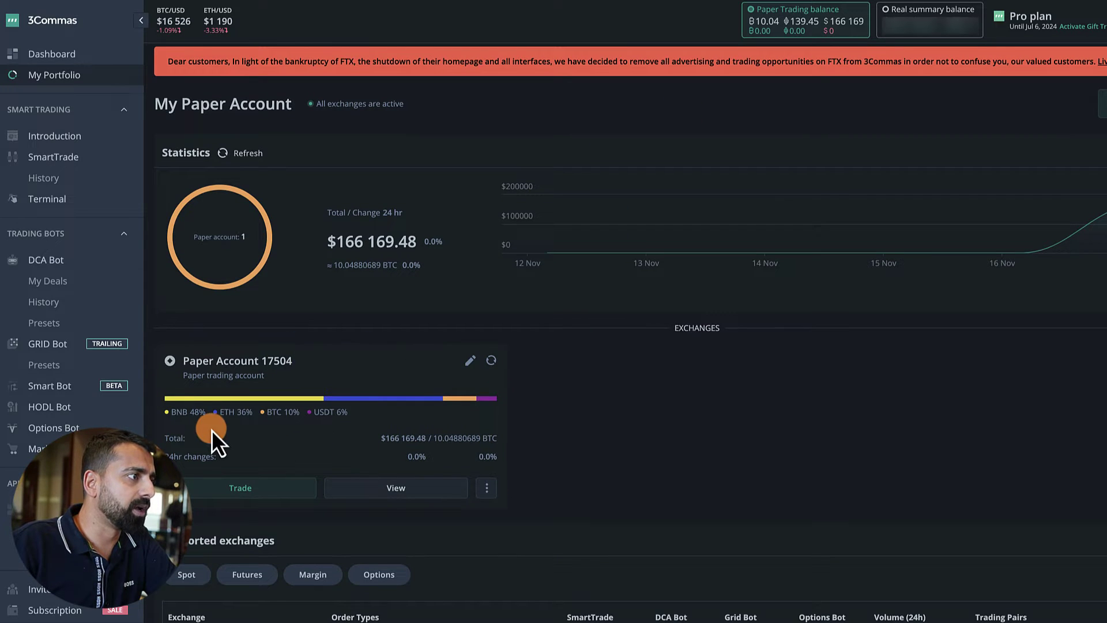
scroll(212, 430, "down", 2)
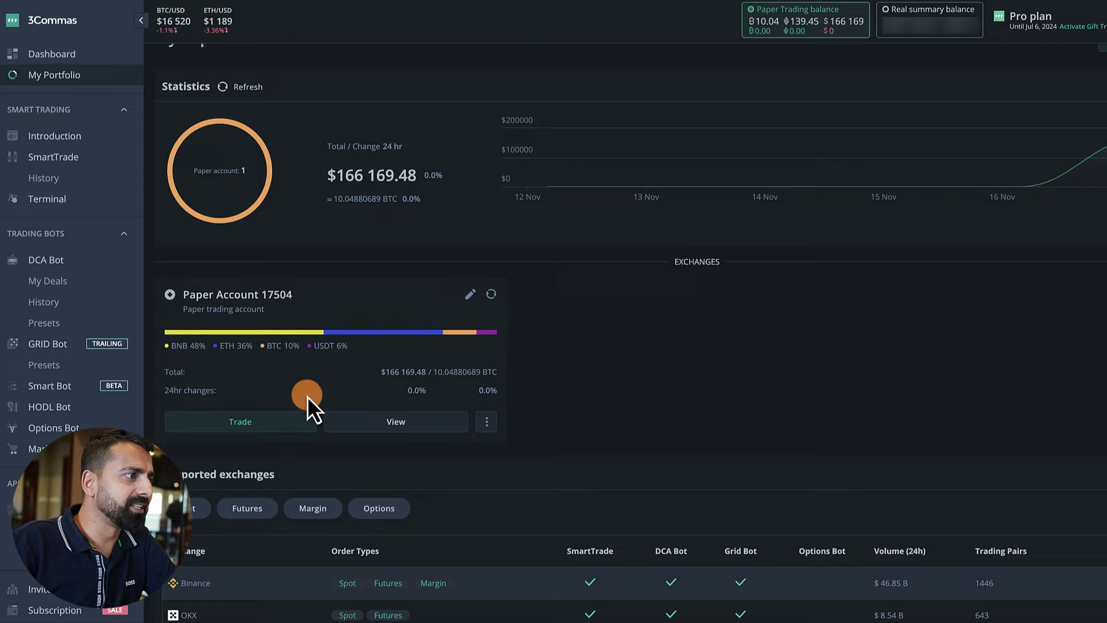
Change the new paper account's name to '2023 Testing' and save it
left_click(369, 421)
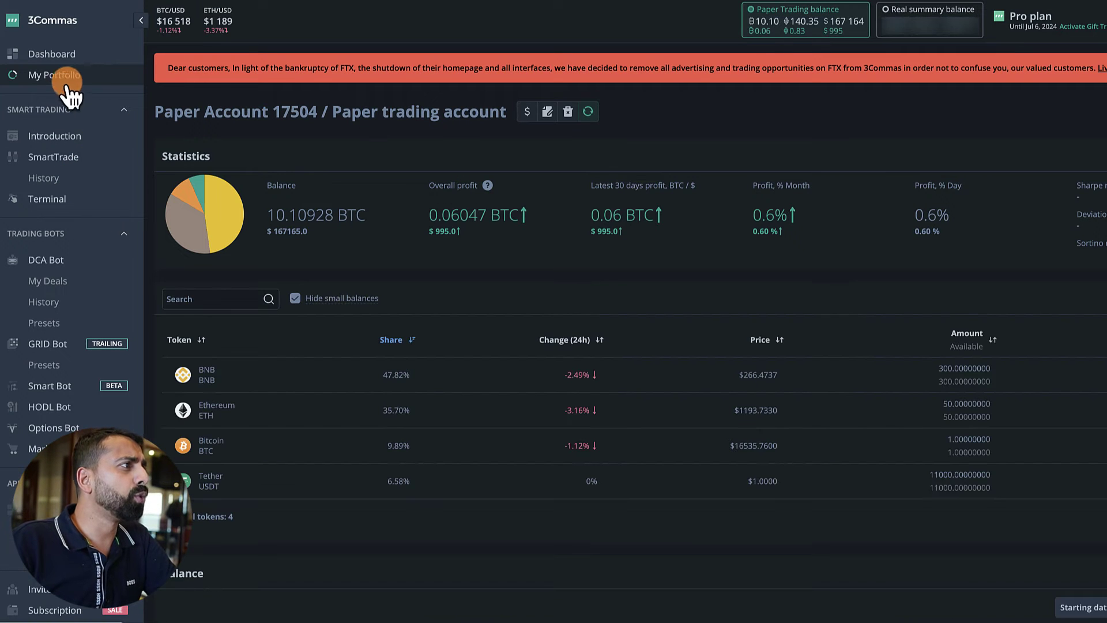
left_click(548, 114)
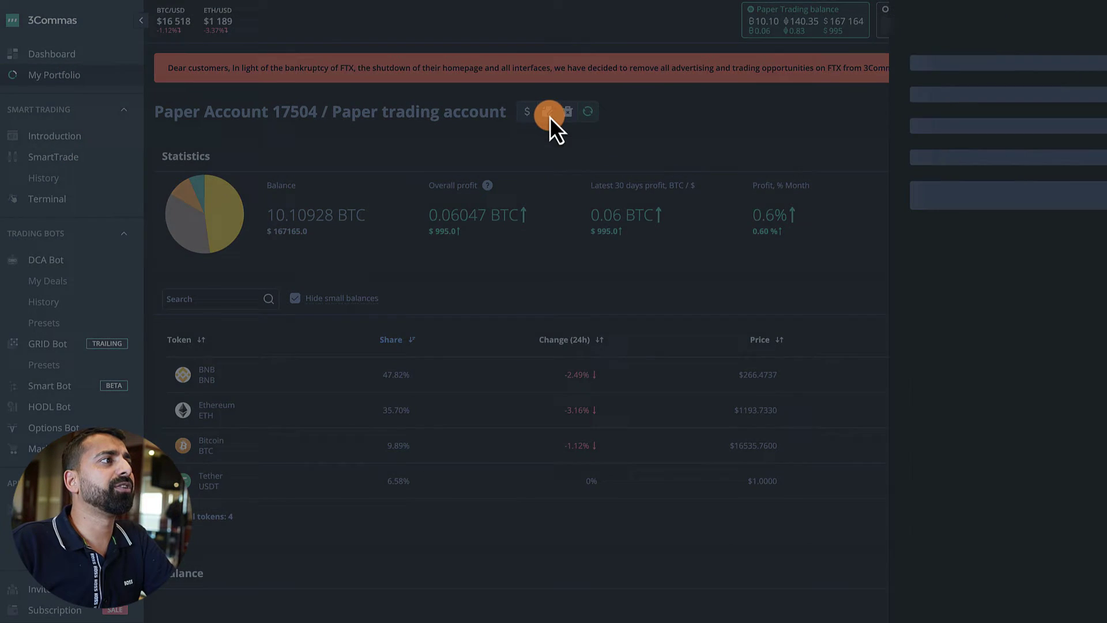
triple_click(875, 156)
type("2023 Testing")
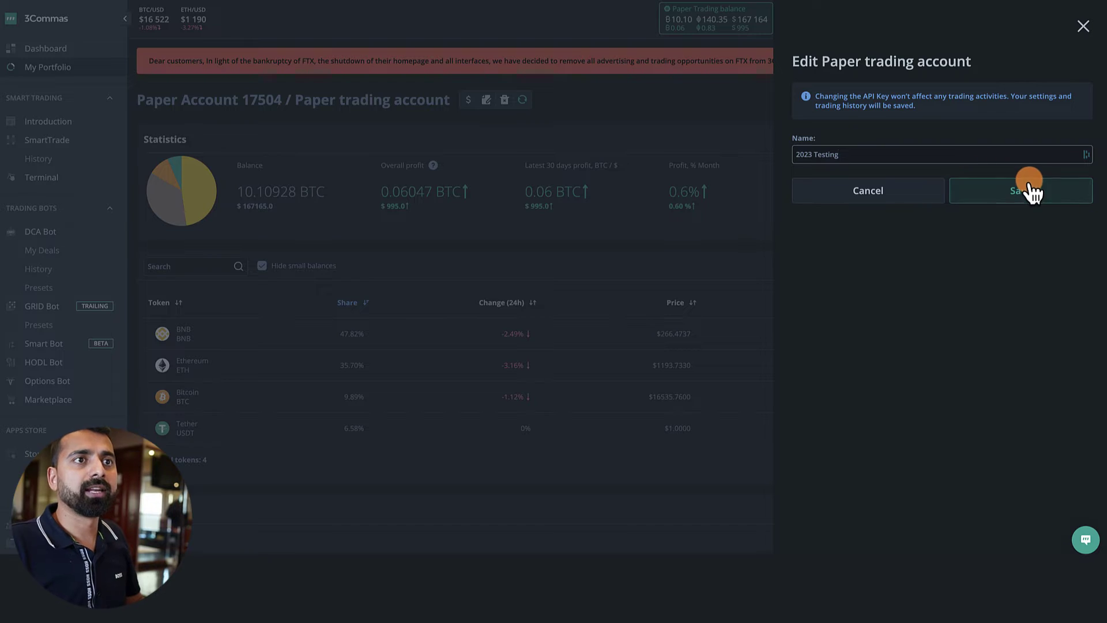
left_click(1030, 183)
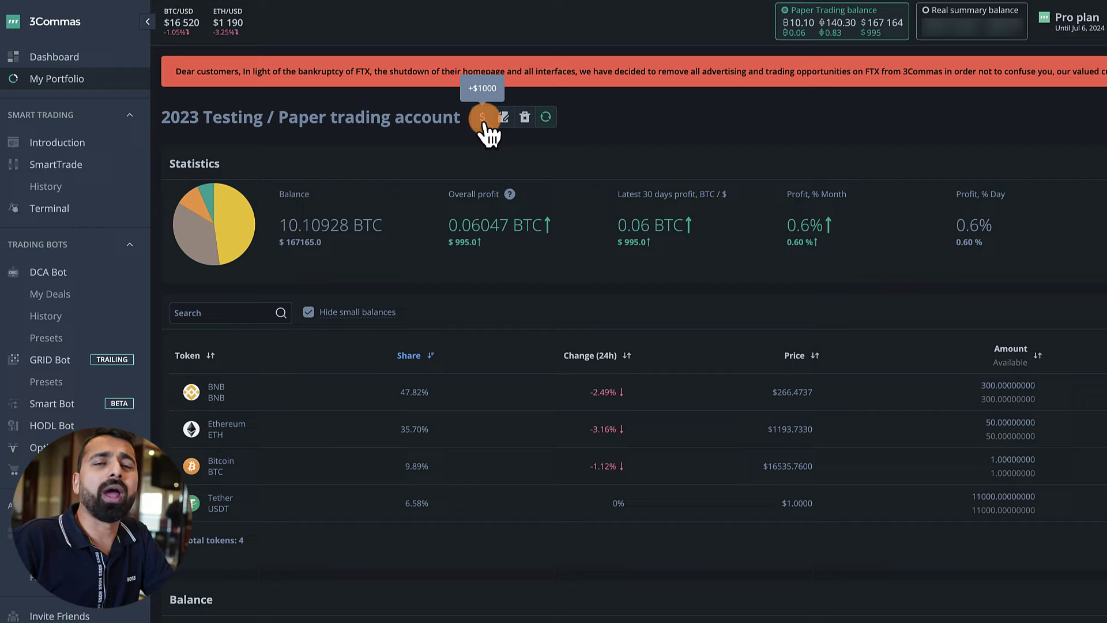
Add $1000 to the 2023 Testing paper balance, then go to the SmartTrade terminal
left_click(480, 121)
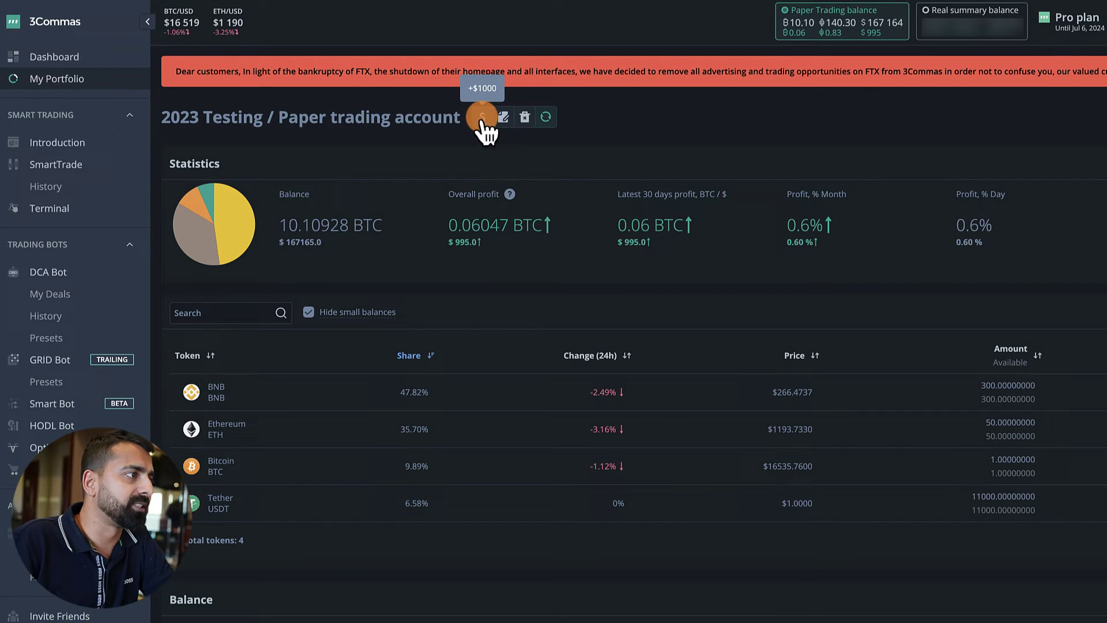
scroll(538, 311, "down", 4)
scroll(538, 306, "down", 3)
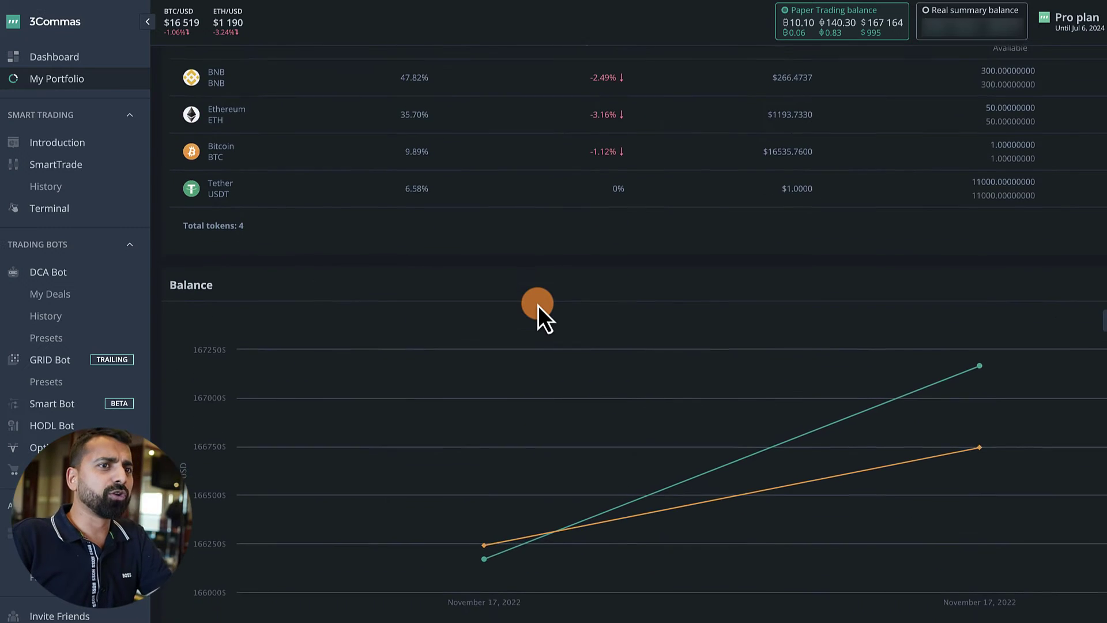
scroll(539, 305, "up", 7)
scroll(538, 305, "down", 1)
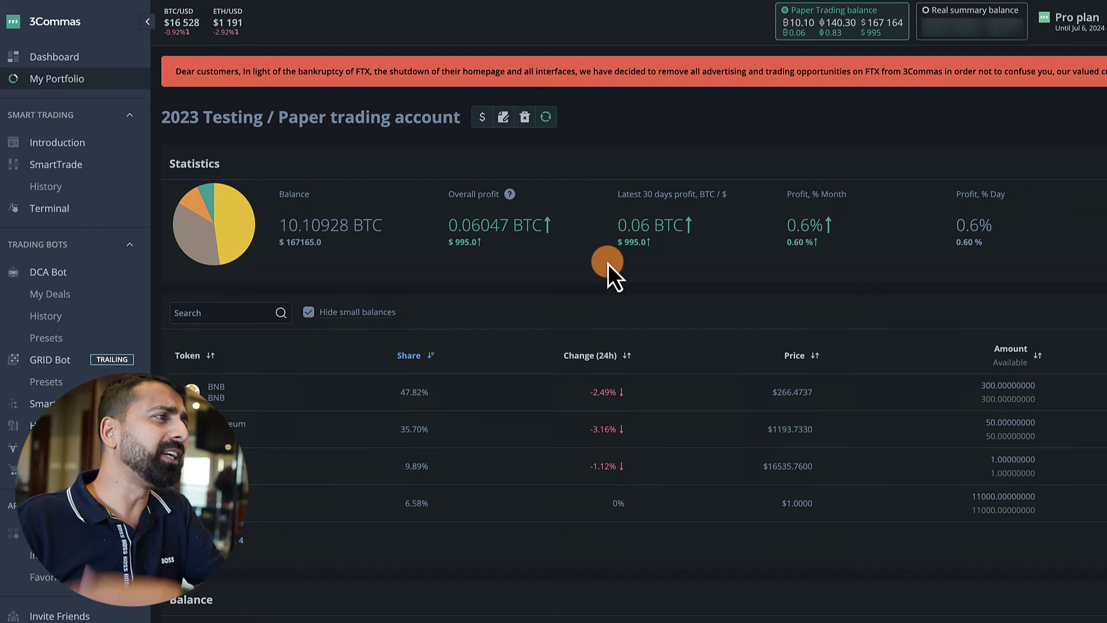
left_click(60, 167)
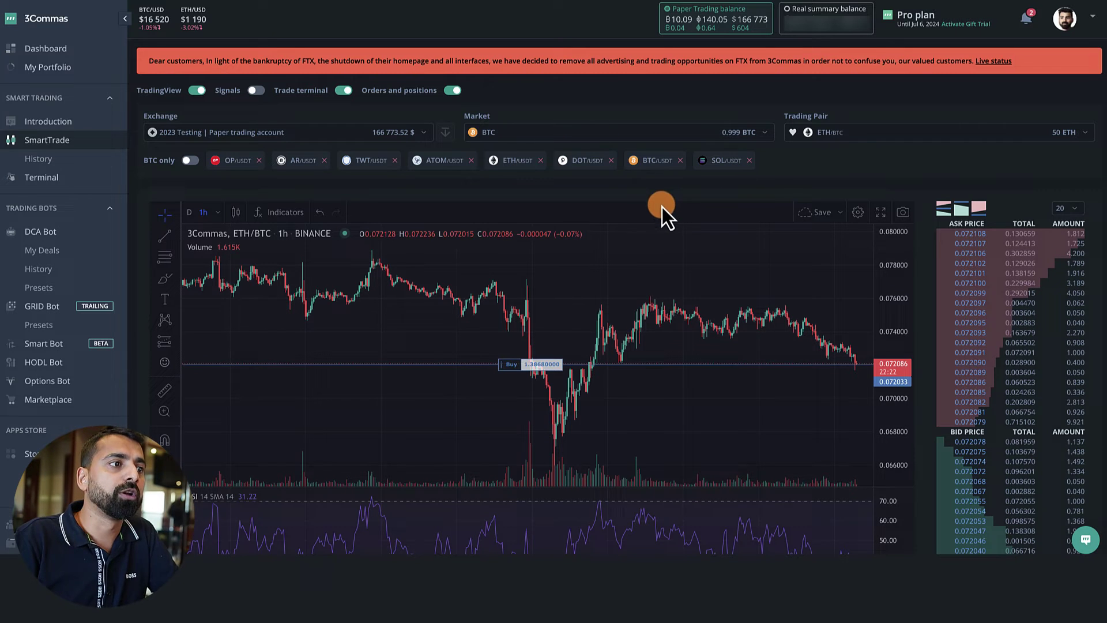
Change the ETH/BTC chart timeframe from 1 hour to 4 hours
scroll(846, 183, "down", 2)
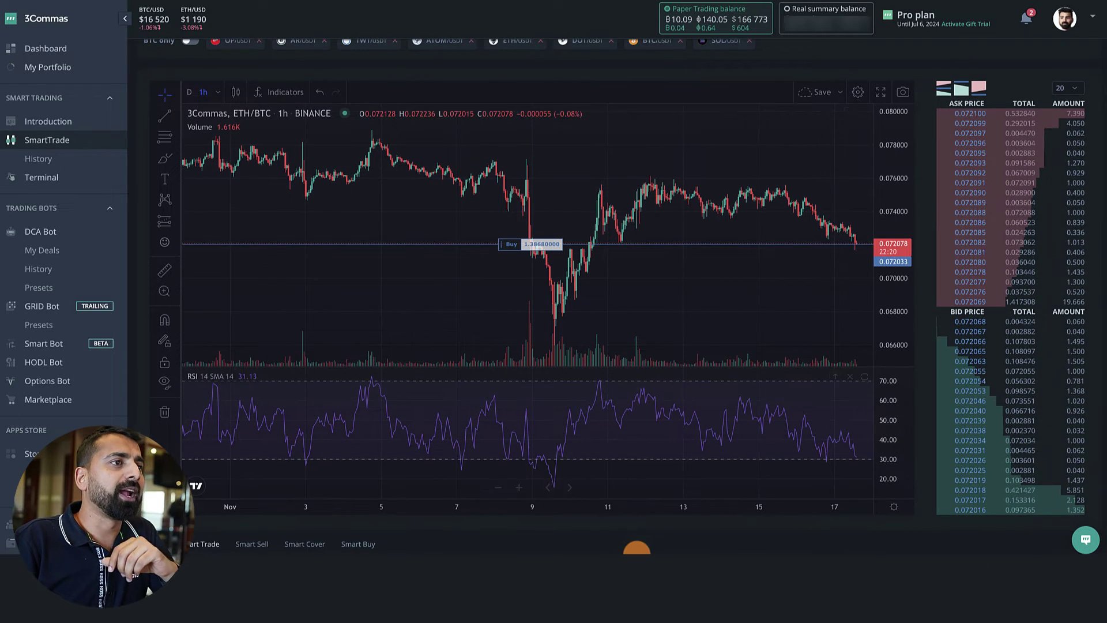
left_click_drag(211, 421, 220, 307)
left_click(218, 115)
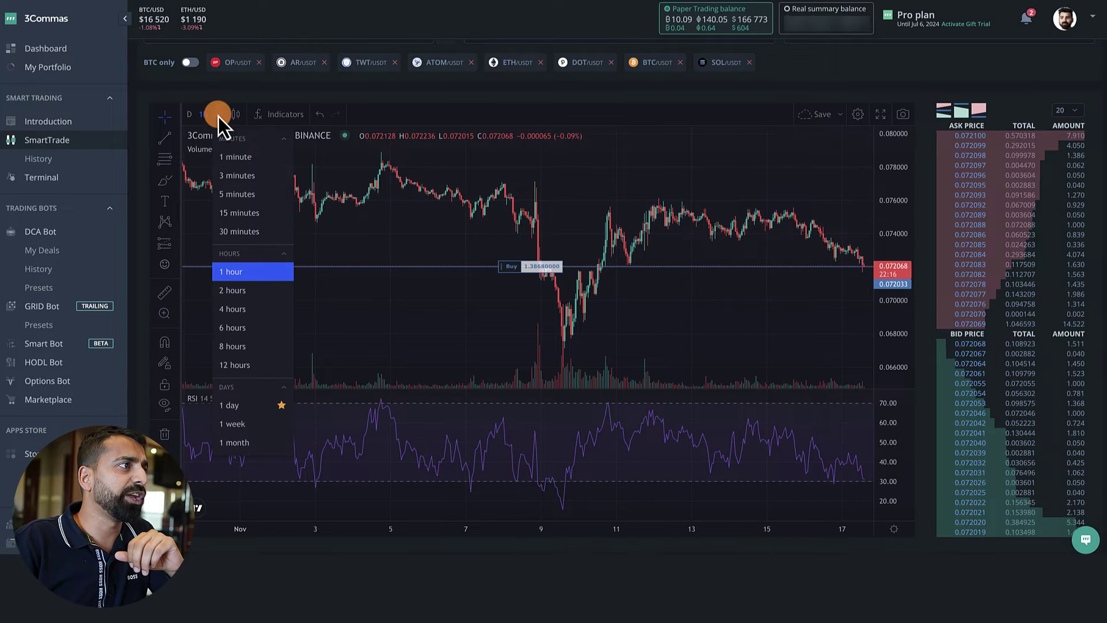
left_click(244, 310)
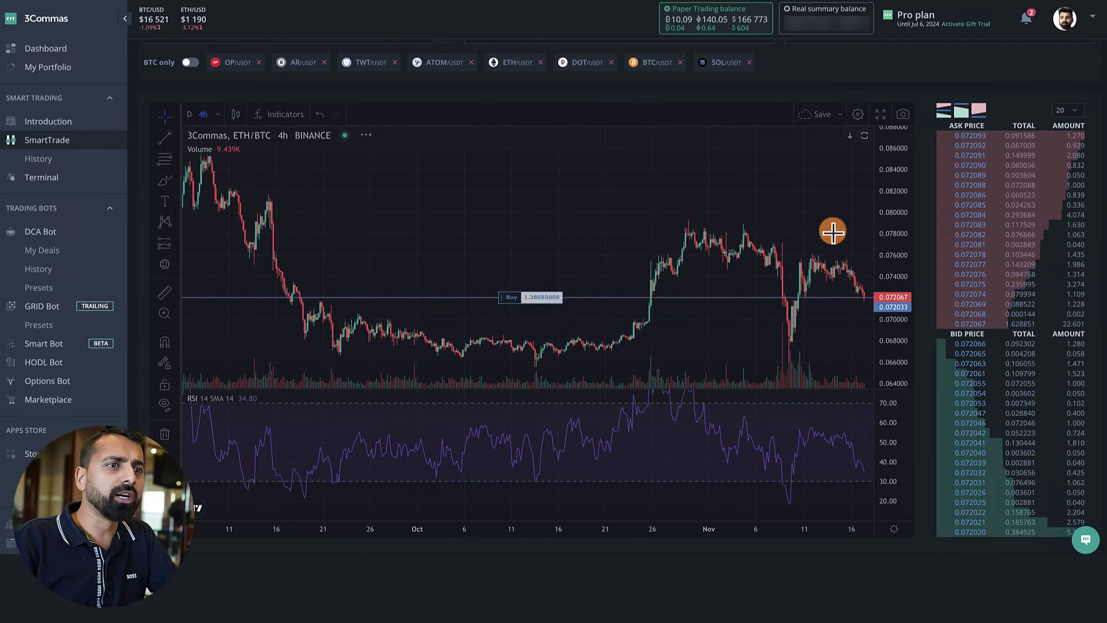
scroll(924, 458, "down", 6)
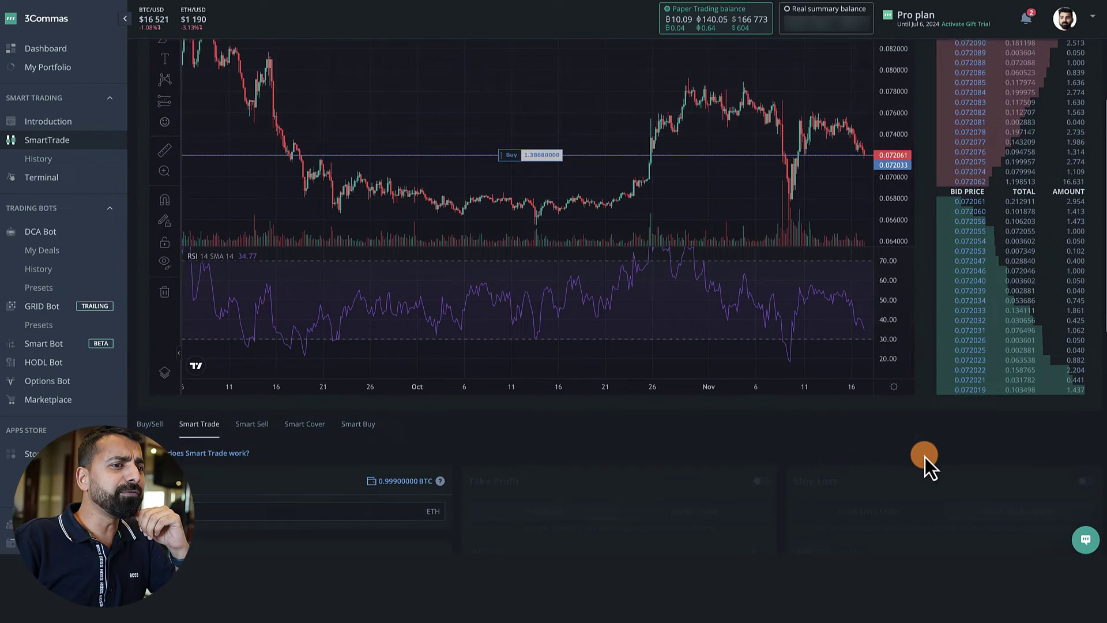
scroll(326, 337, "down", 2)
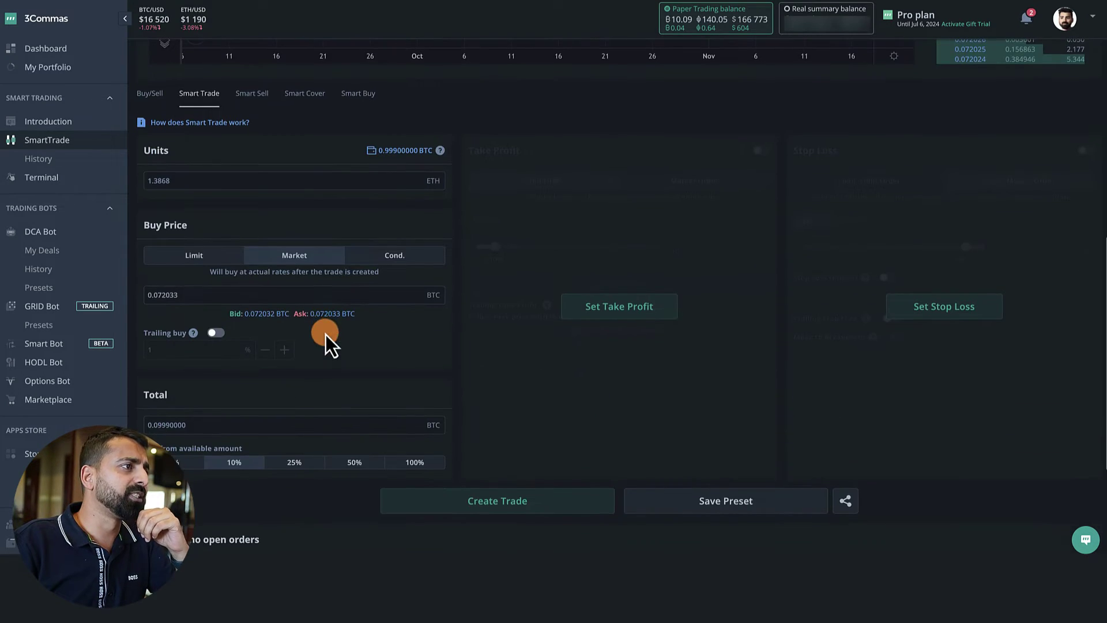
scroll(309, 316, "up", 8)
scroll(306, 311, "up", 1)
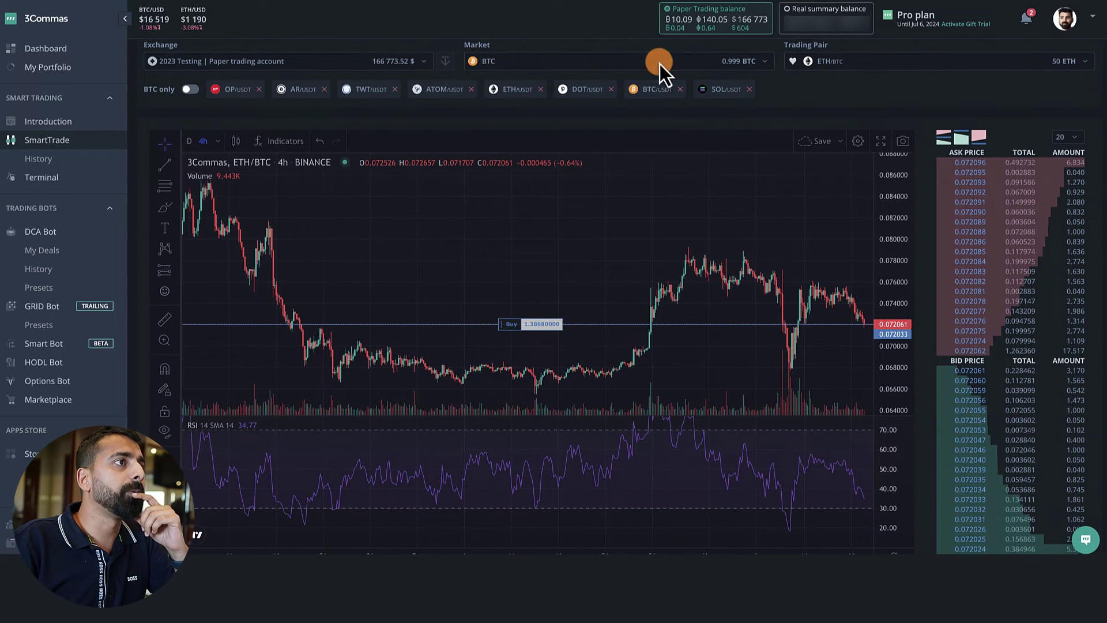
Load the ATOM/USDT pair and set the order Total to 1000 USDT
left_click(444, 90)
scroll(819, 97, "down", 3)
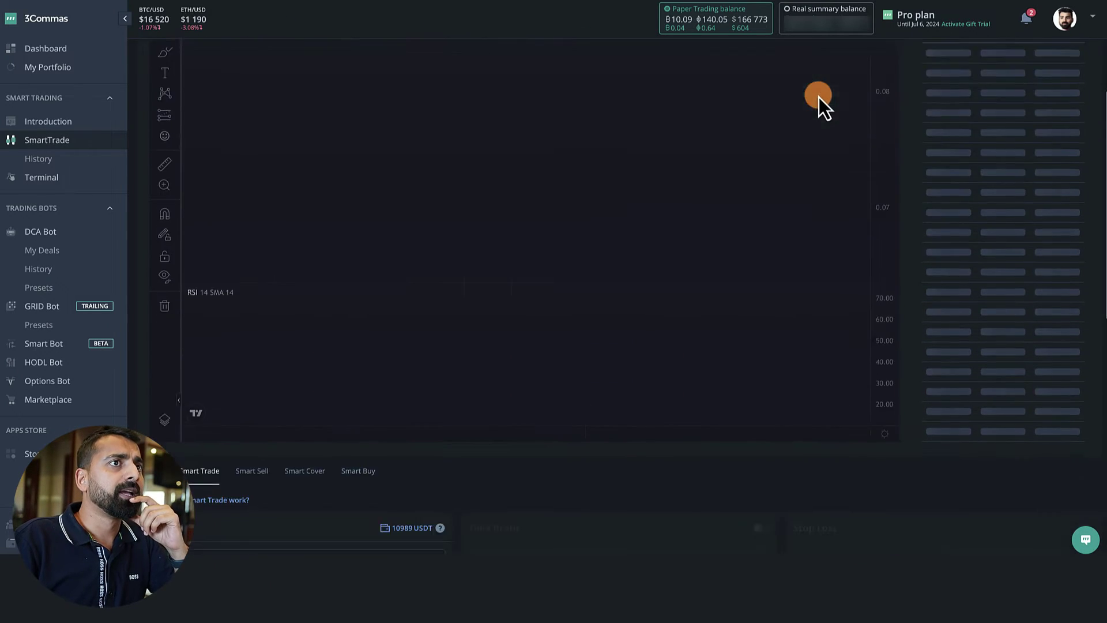
scroll(464, 513, "down", 4)
scroll(464, 513, "down", 3)
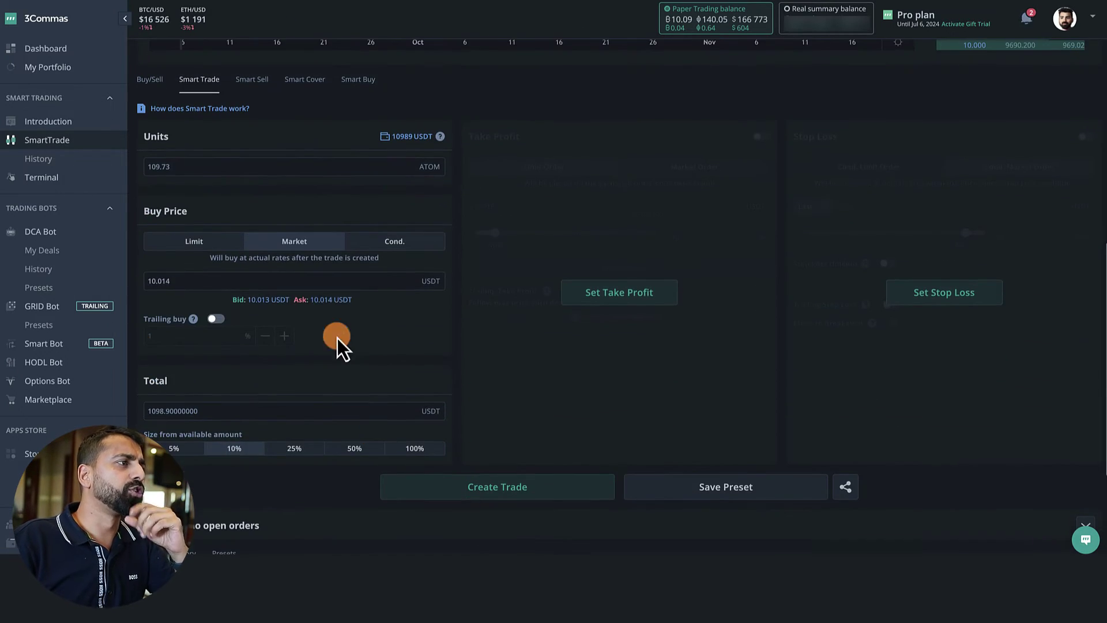
double_click(258, 413)
type("1000")
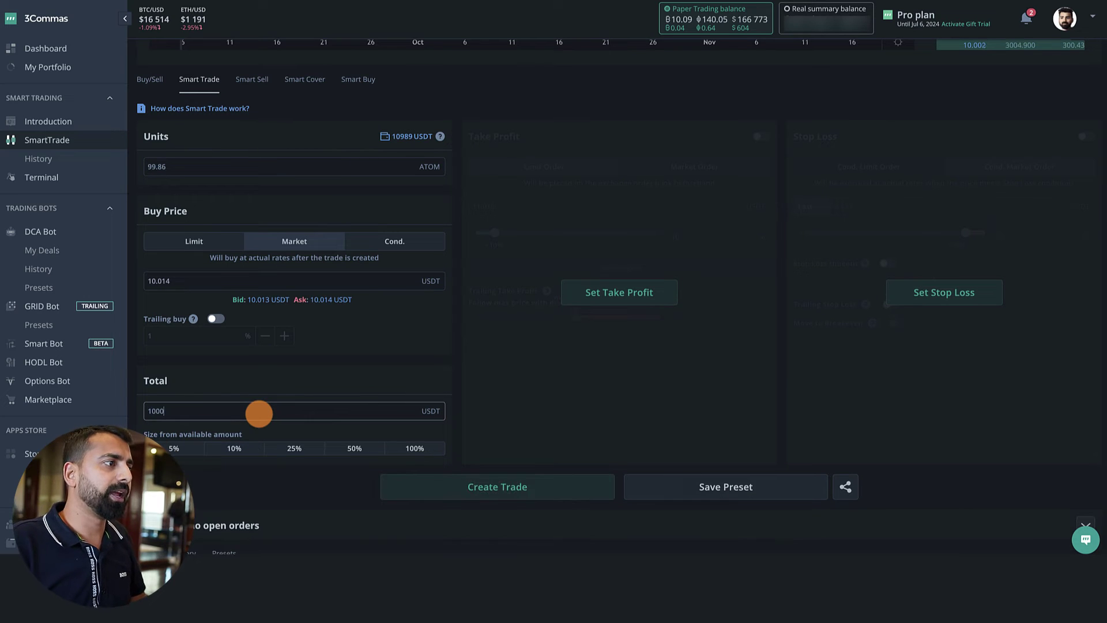
Keep the buy price on Market and enable take profit at +10%
left_click(198, 241)
left_click(281, 242)
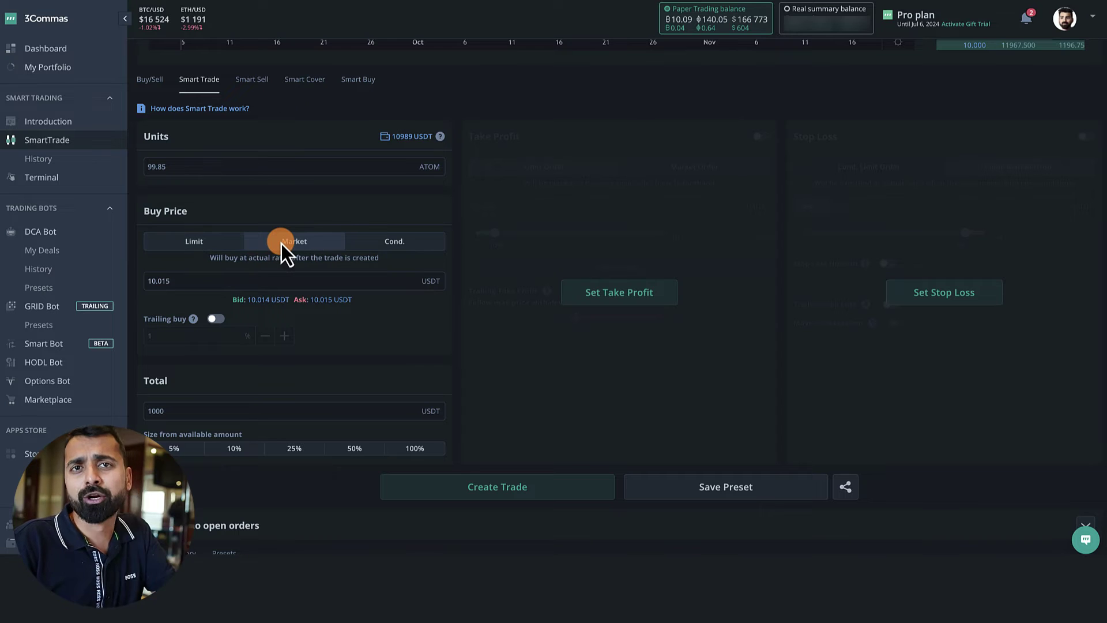
left_click(619, 289)
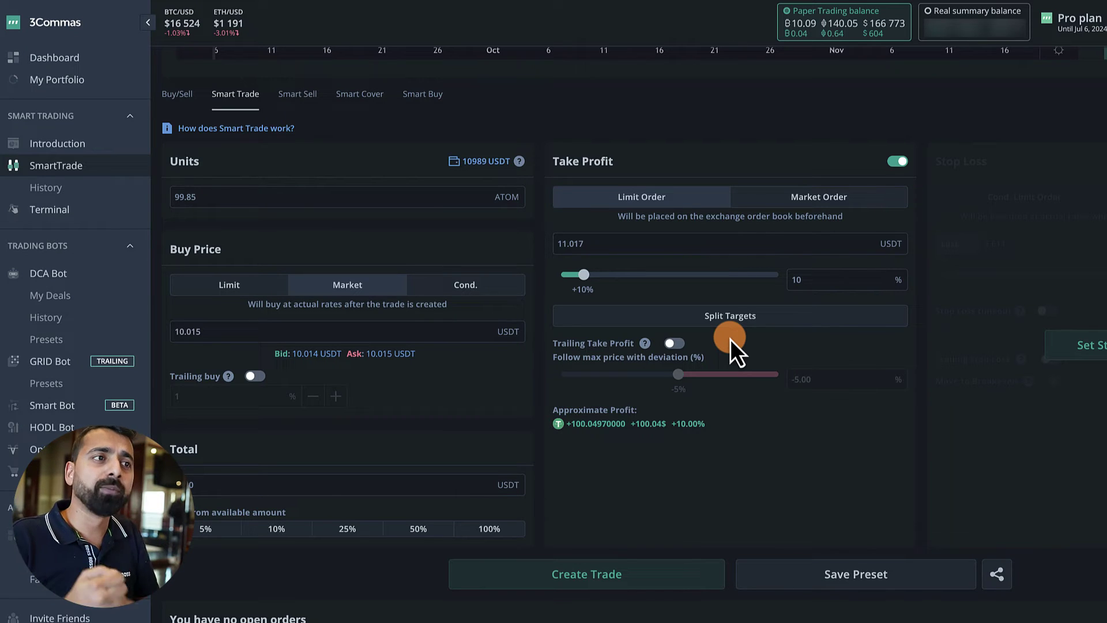
Make the +10% take profit a market order triggered by the last price
left_click(789, 196)
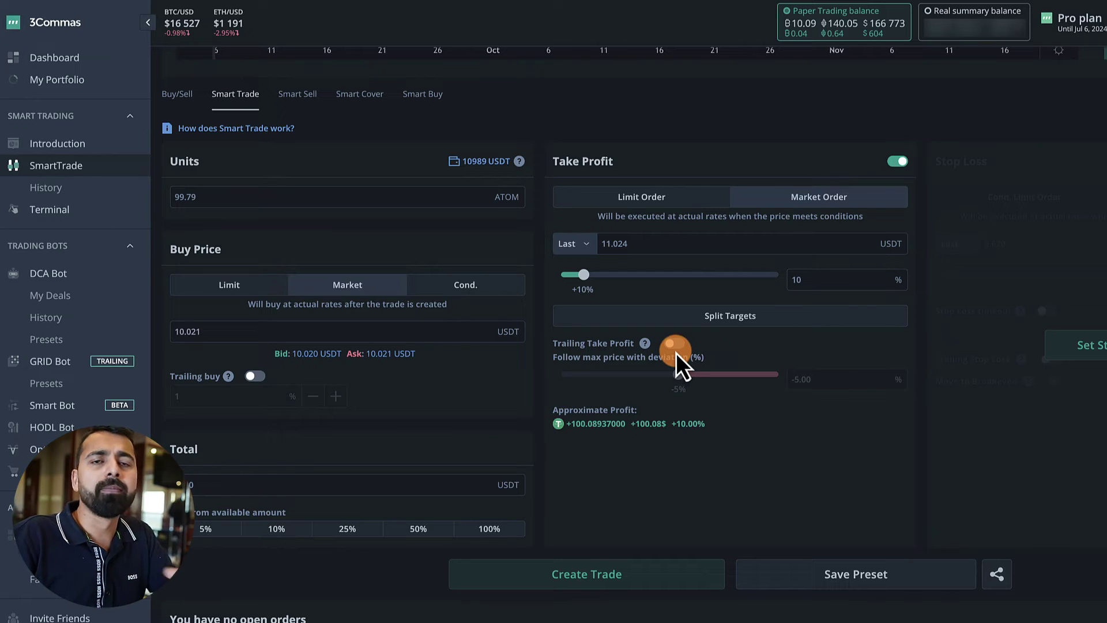
Submit the ATOM/USDT trade and save the note 'RSI >35 in 4Hour (CoinSutra signals)'
left_click(633, 579)
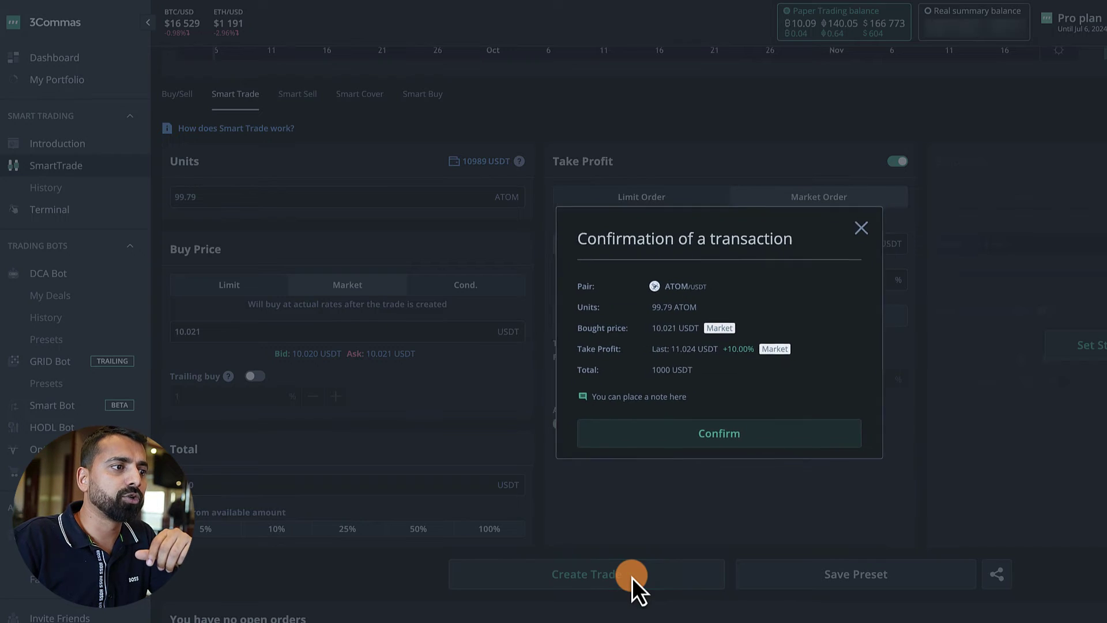
left_click(650, 404)
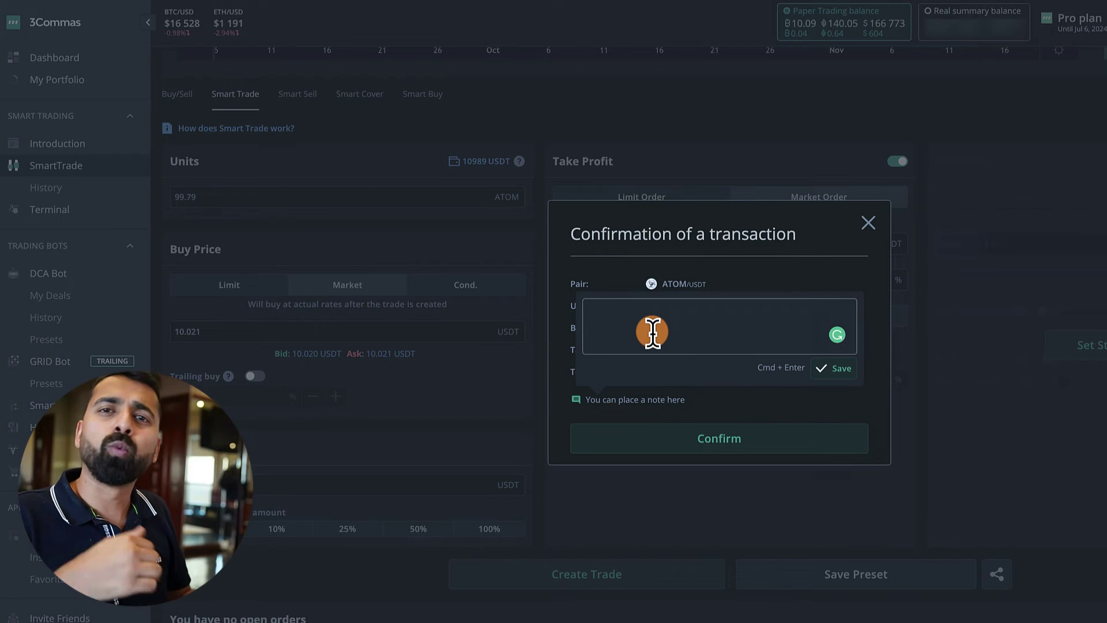
type("RSI ")
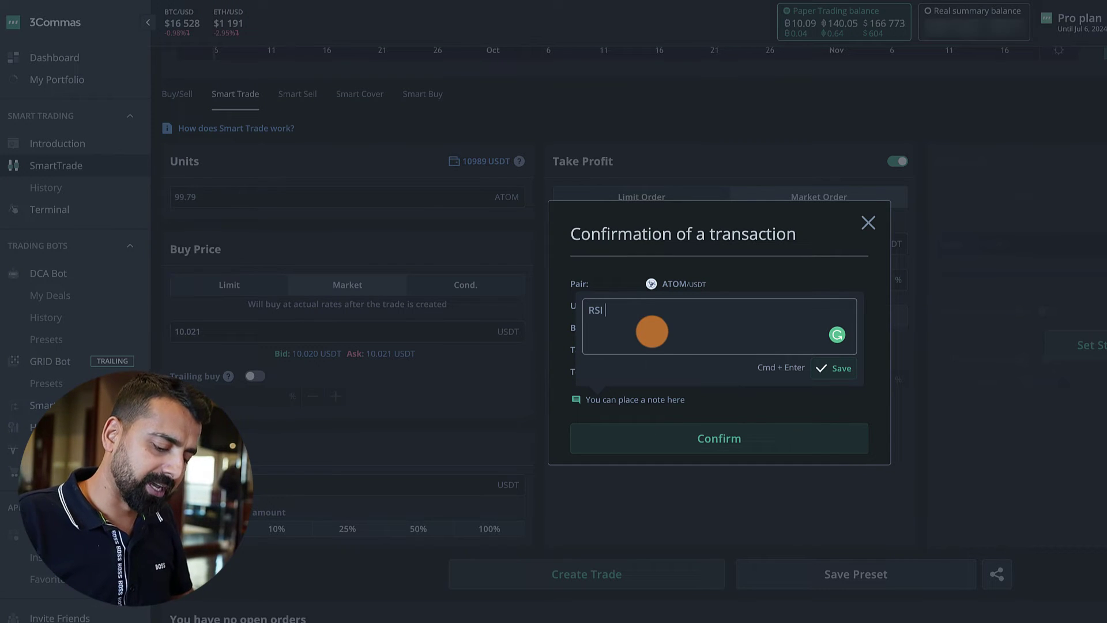
type(">35 in 4Hour (CoinSutra signals")
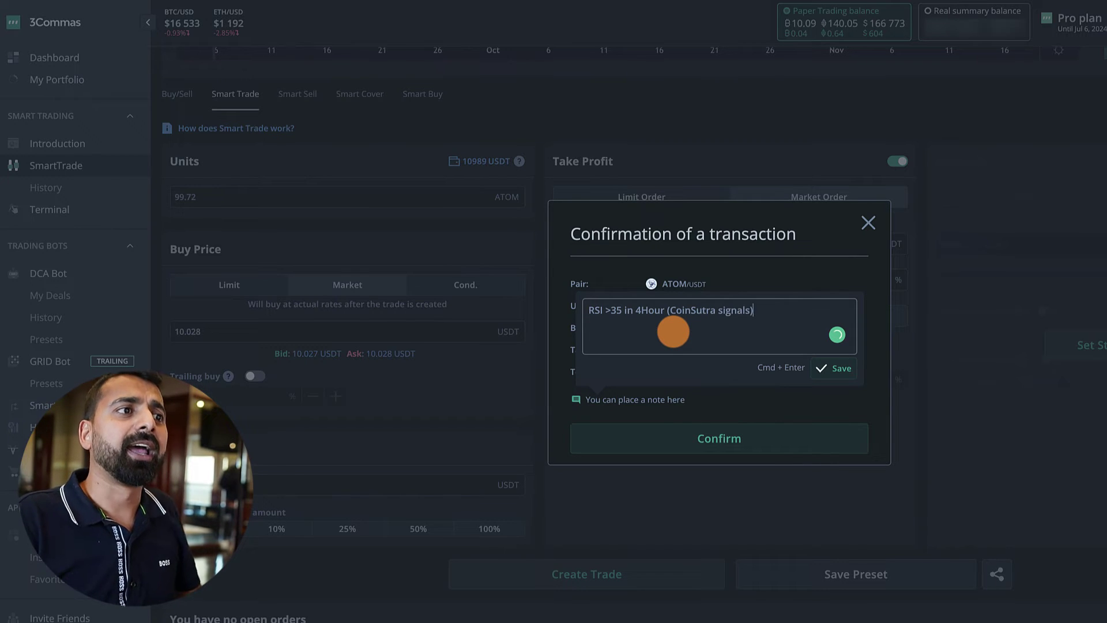
left_click(828, 368)
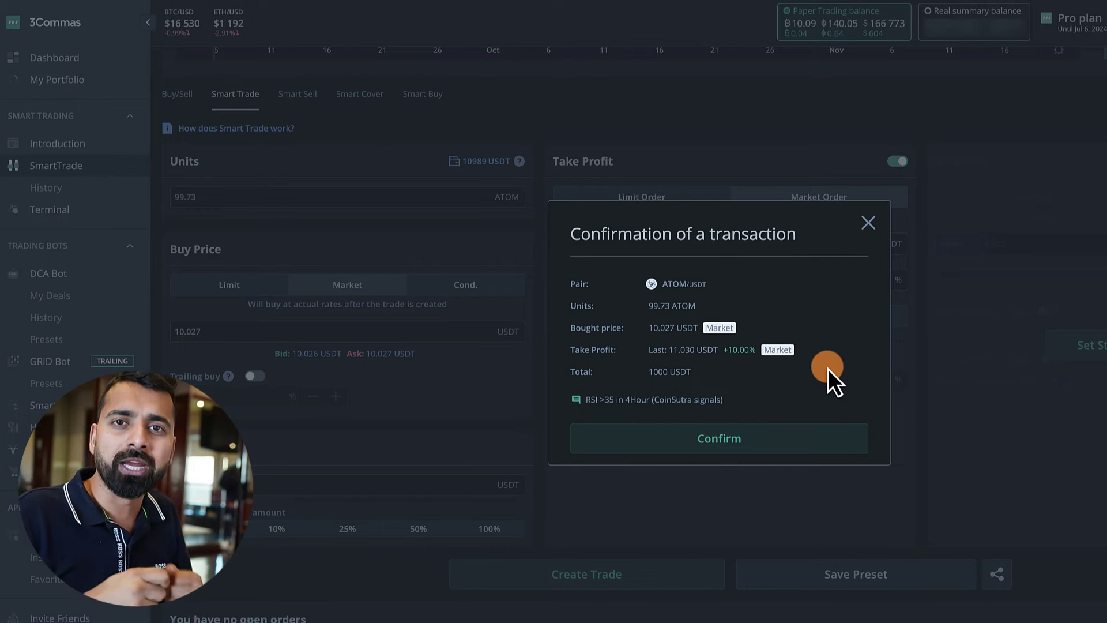
Confirm the ATOM/USDT SmartTrade, refresh its active deal row, and choose Edit on it
left_click(710, 437)
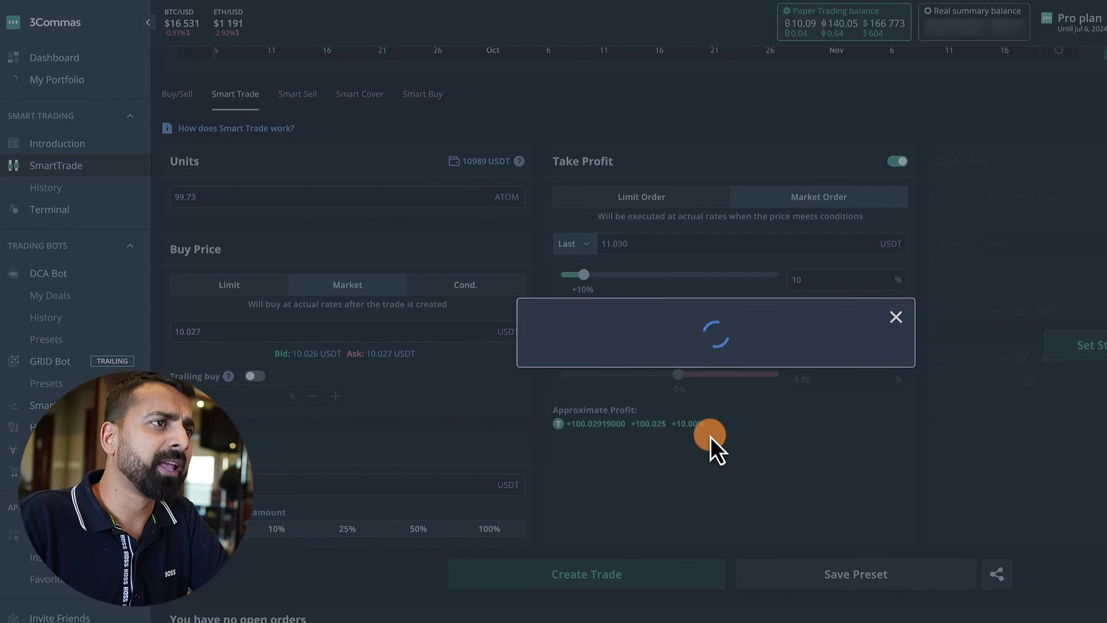
left_click(744, 417)
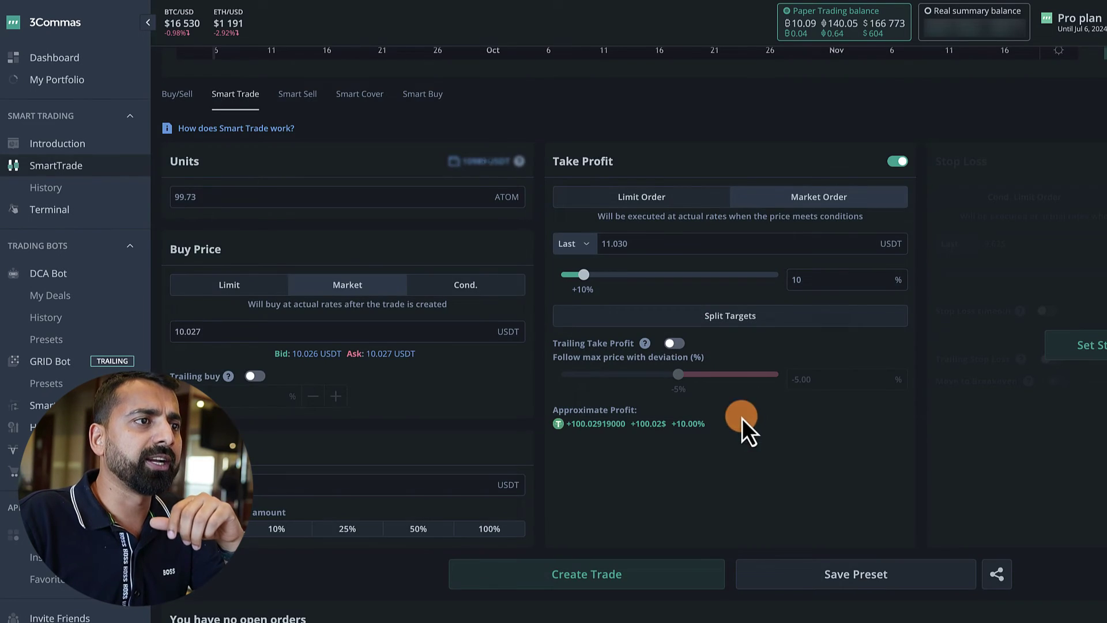
scroll(701, 482, "down", 5)
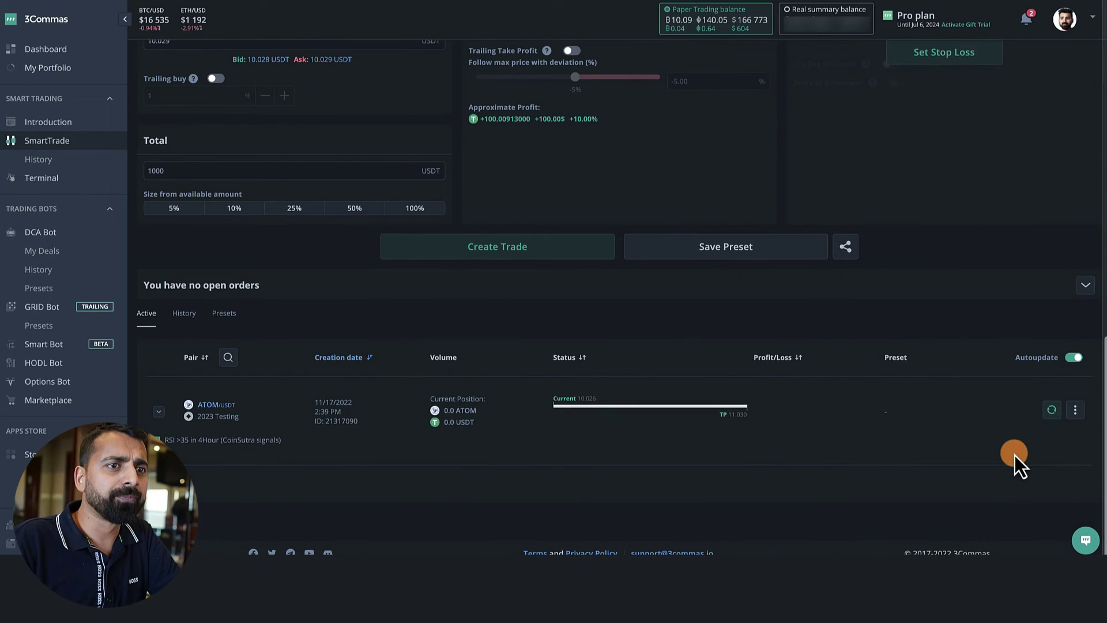
left_click(1052, 409)
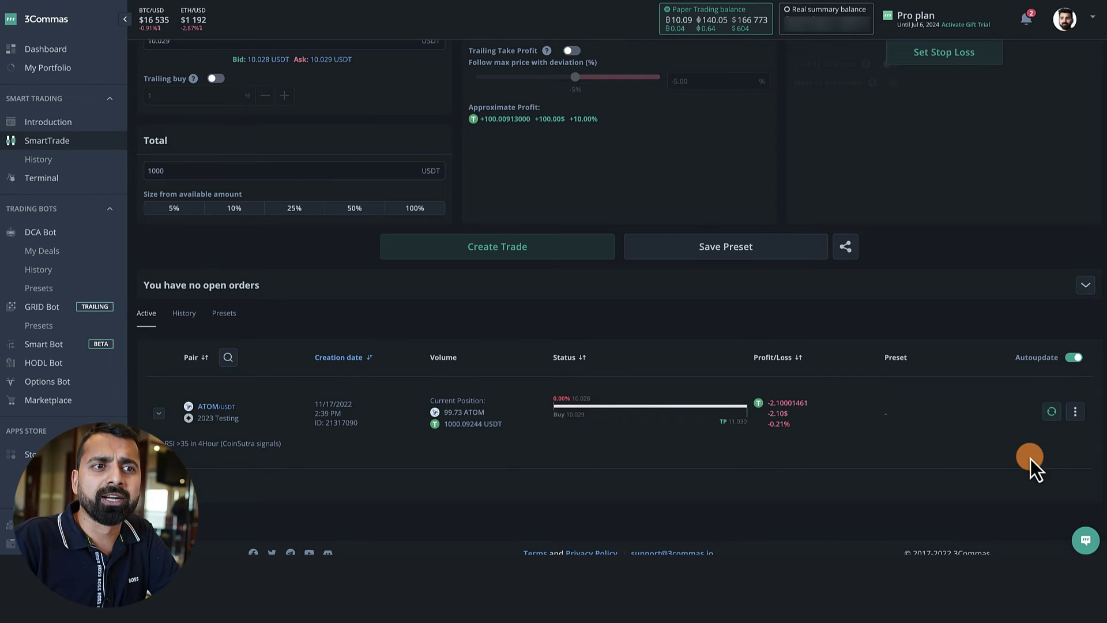
left_click(1074, 412)
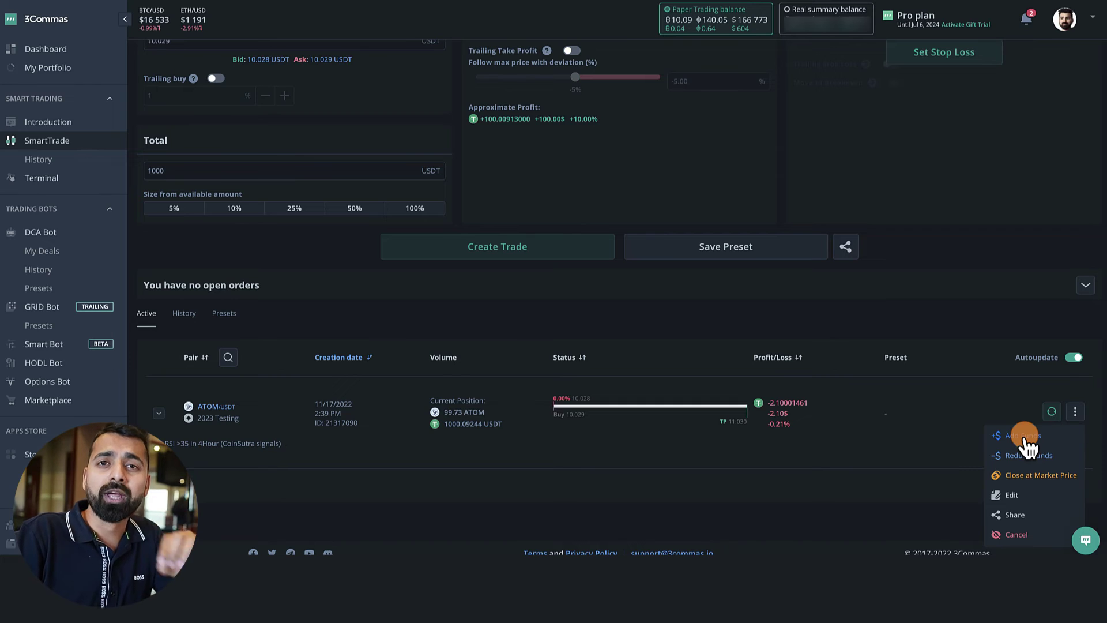
left_click(1011, 495)
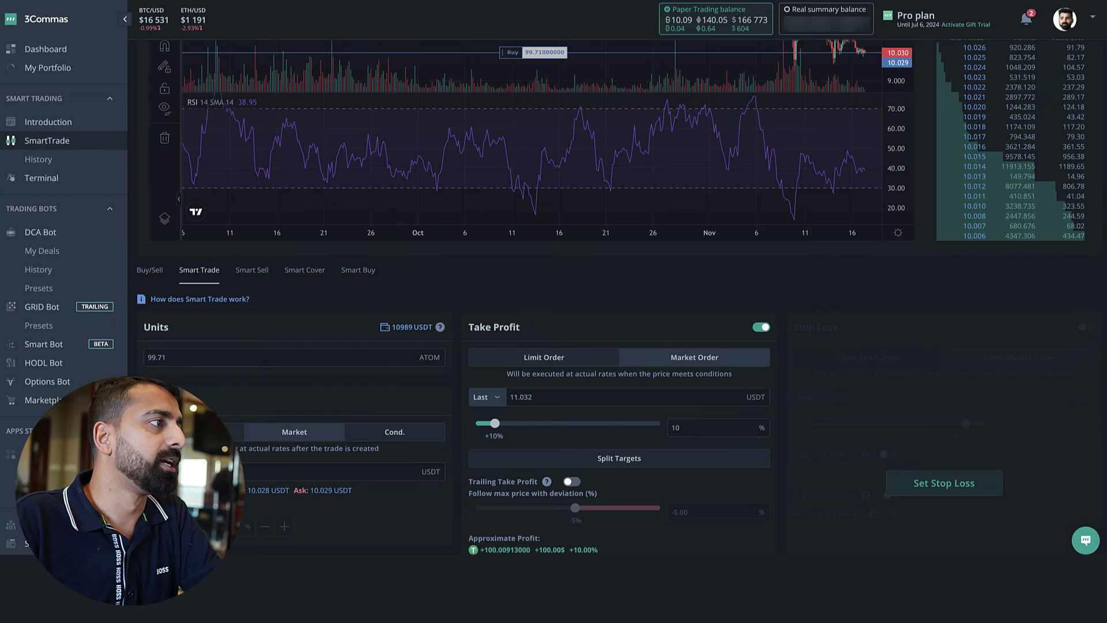
Switch back and forth between the DCA Bot and GRID Bot pages to compare them
left_click(52, 233)
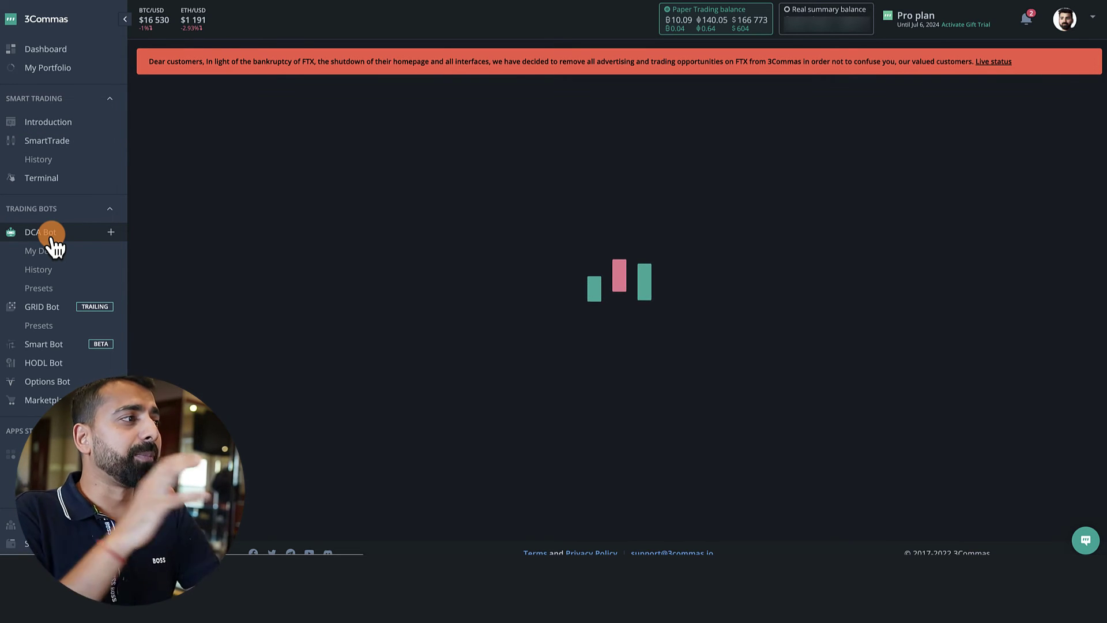
left_click(44, 307)
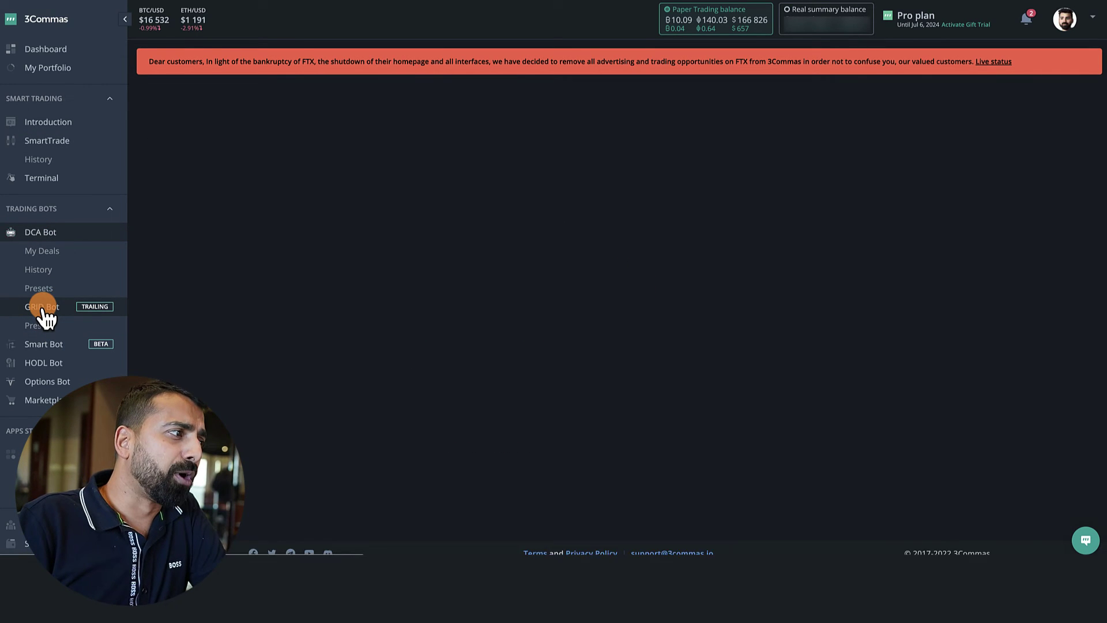
left_click(57, 238)
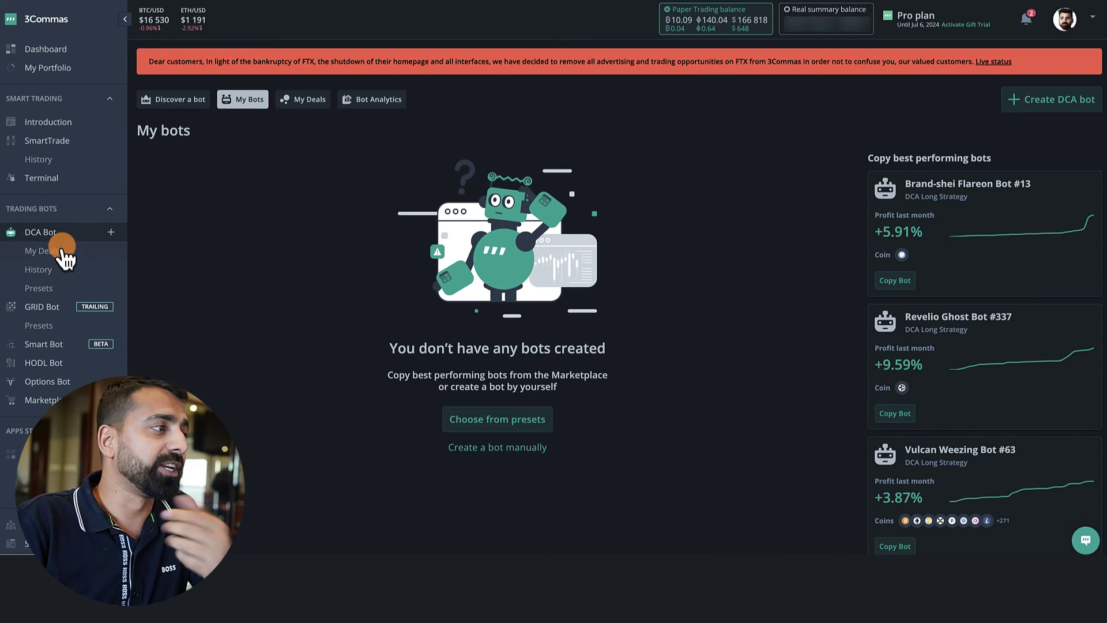
left_click(32, 312)
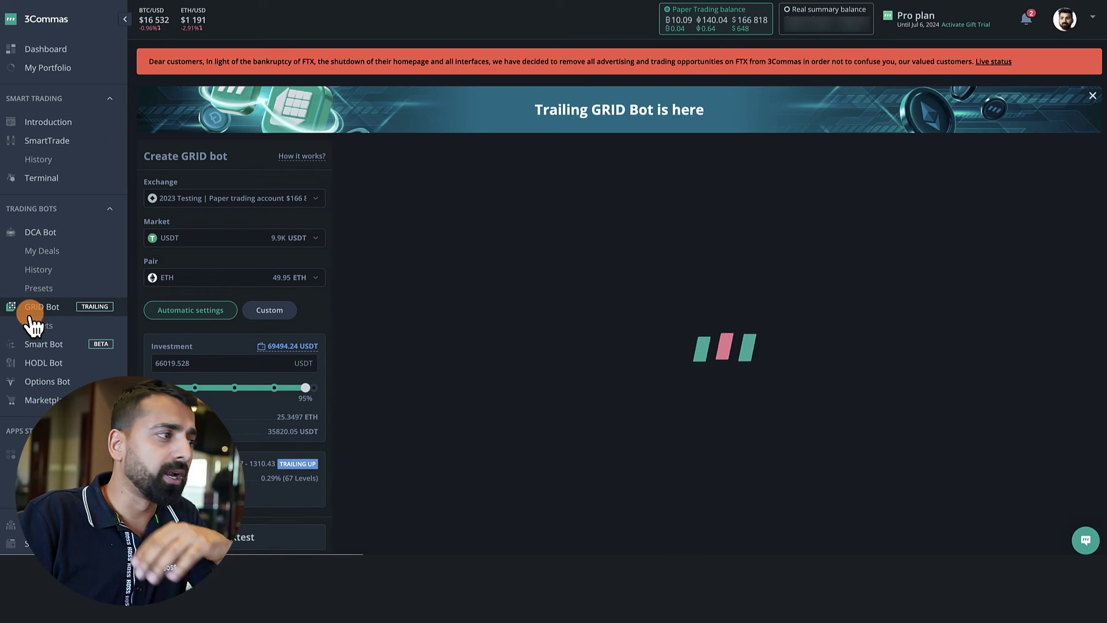
Check the DCA Bot page, which has no bots, then go to the Smart Bot creation page
left_click(42, 233)
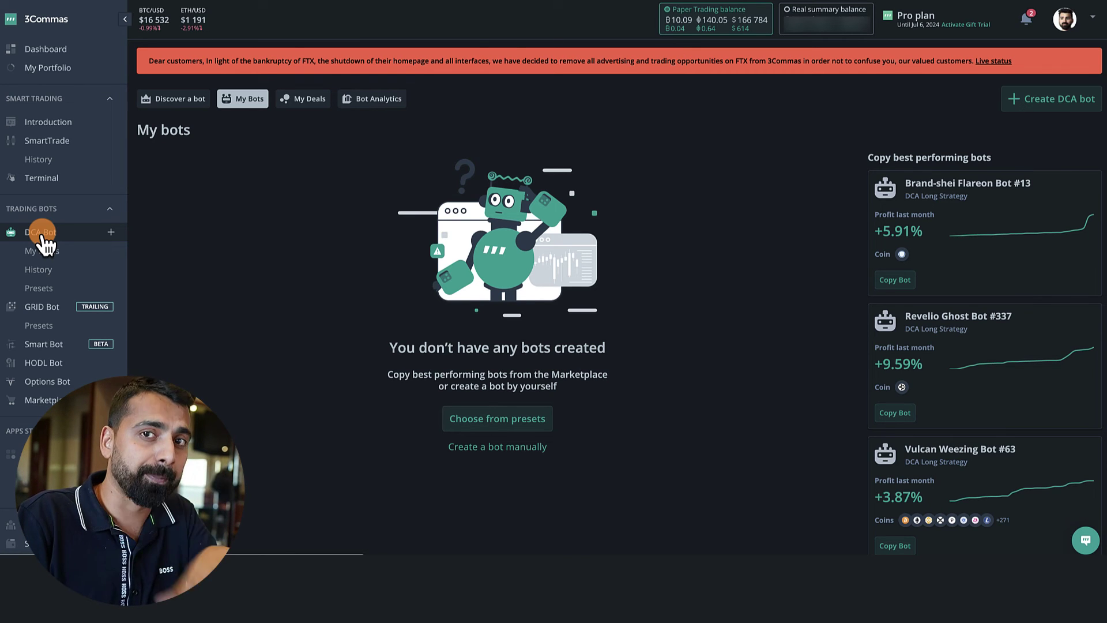
scroll(51, 300, "down", 2)
scroll(52, 364, "up", 2)
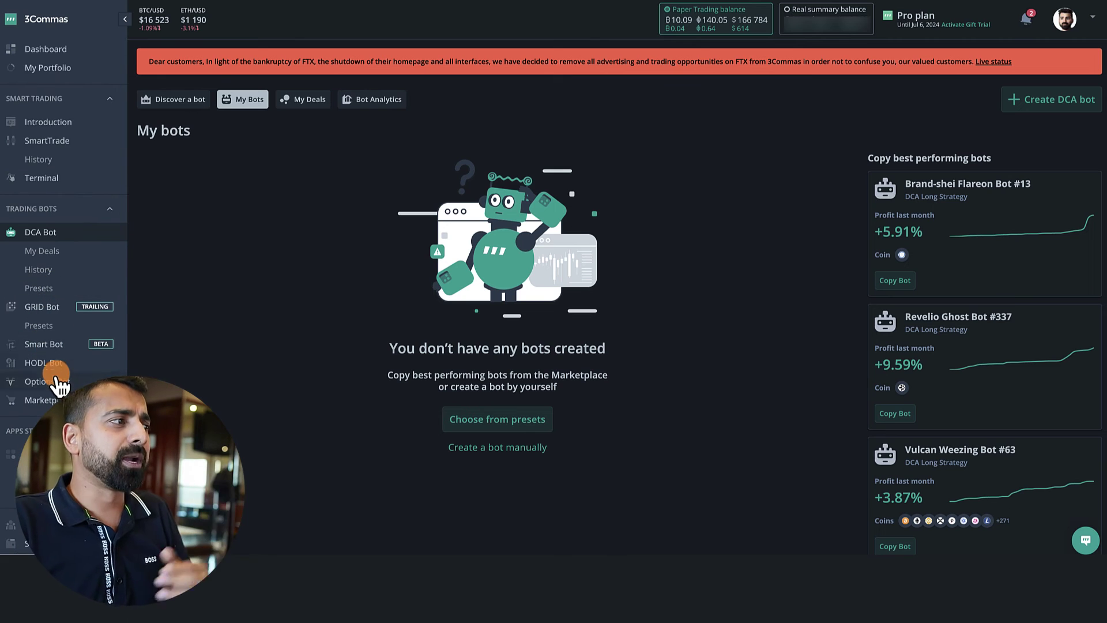
left_click(57, 345)
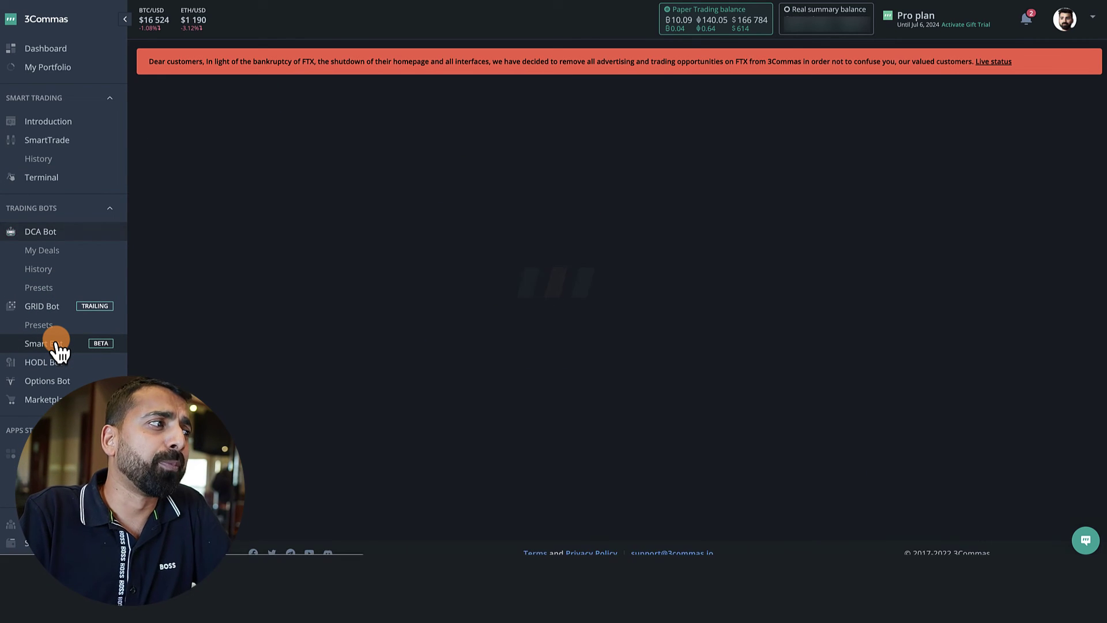